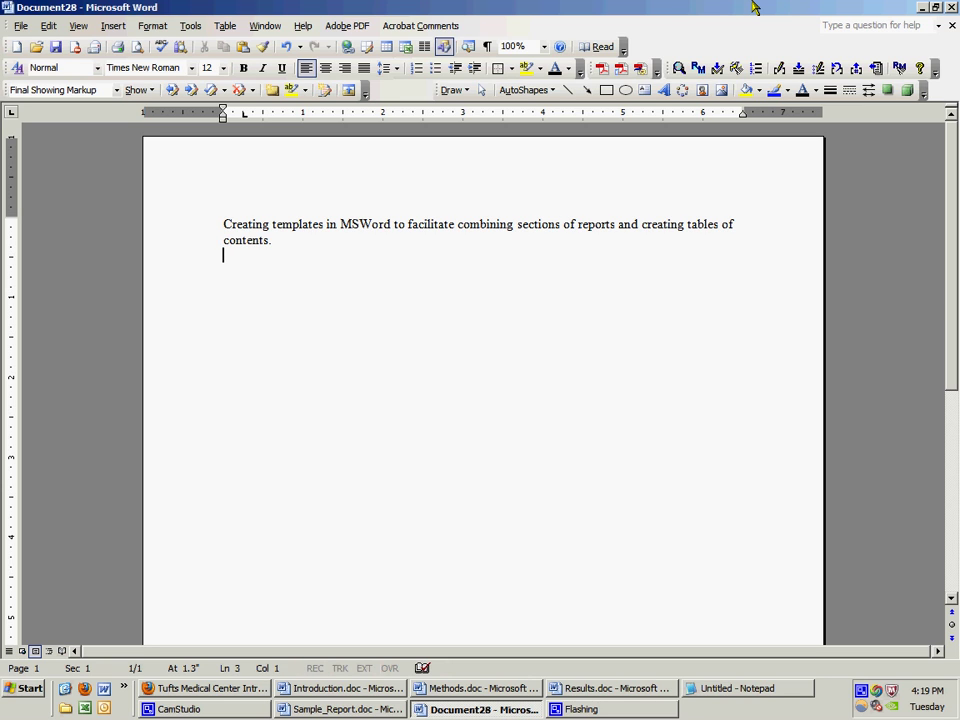
Display the document's styles and formatting, and format the sentence about creating templates in MSWord as 14 pt bold.
{"action": "left_click", "coordinate": [150, 27]}
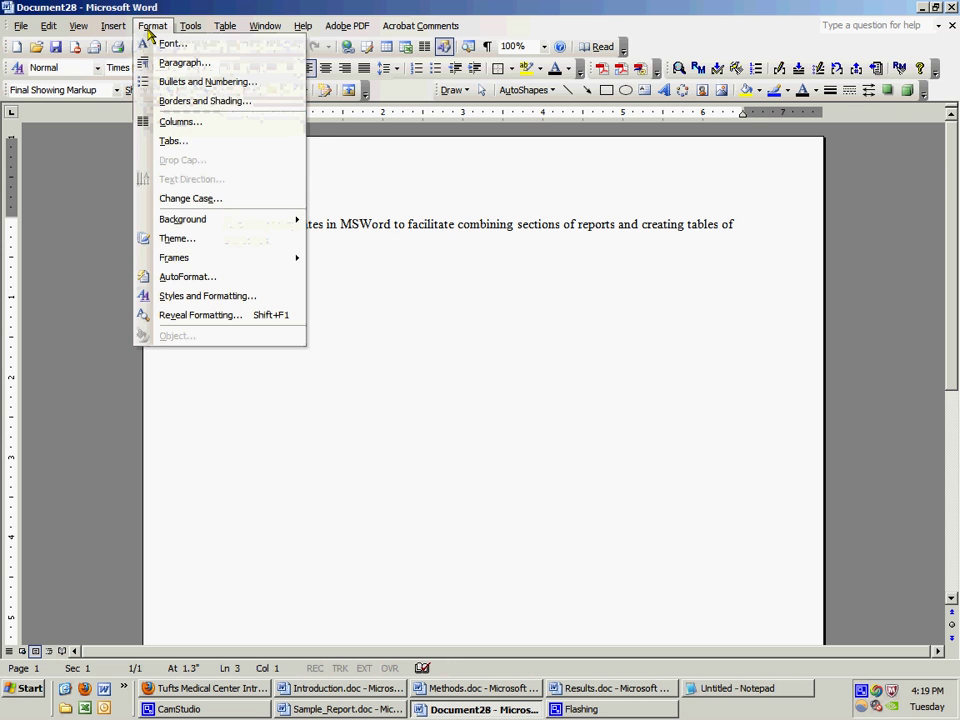
{"action": "left_click", "coordinate": [180, 296]}
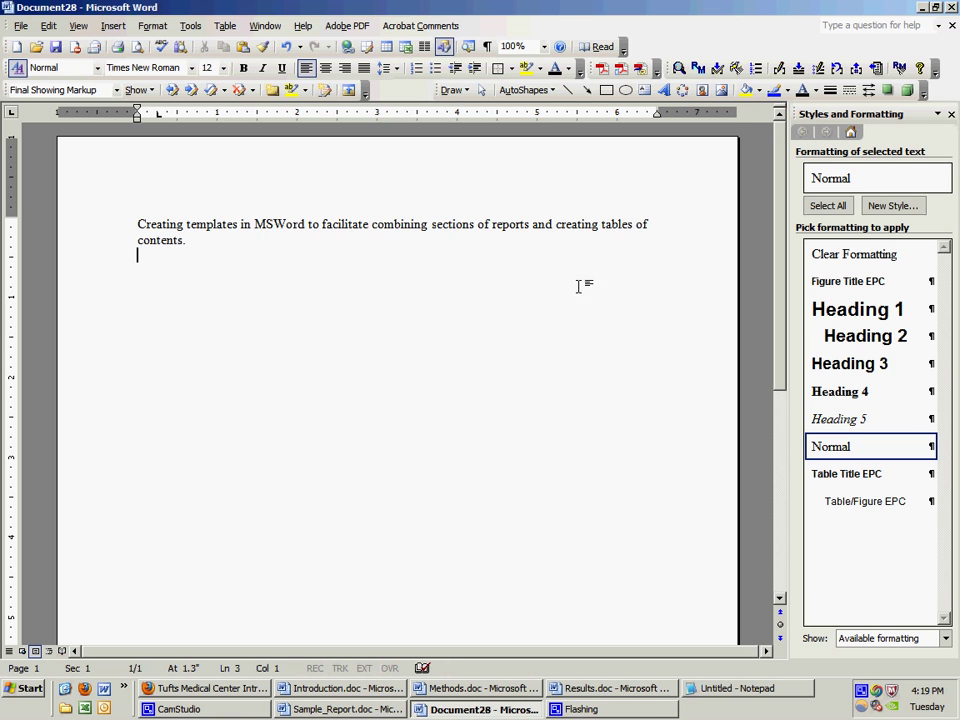
{"action": "left_click", "coordinate": [216, 243]}
{"action": "left_click_drag", "start_coordinate": [216, 243], "coordinate": [133, 222]}
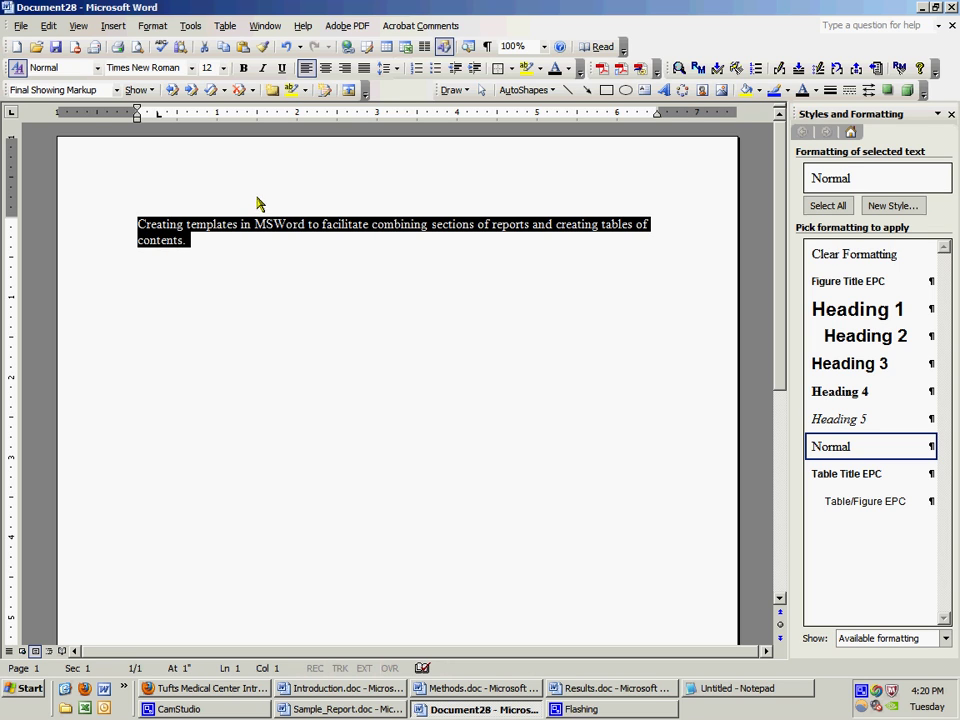
{"action": "left_click", "coordinate": [223, 68]}
{"action": "left_click", "coordinate": [206, 138]}
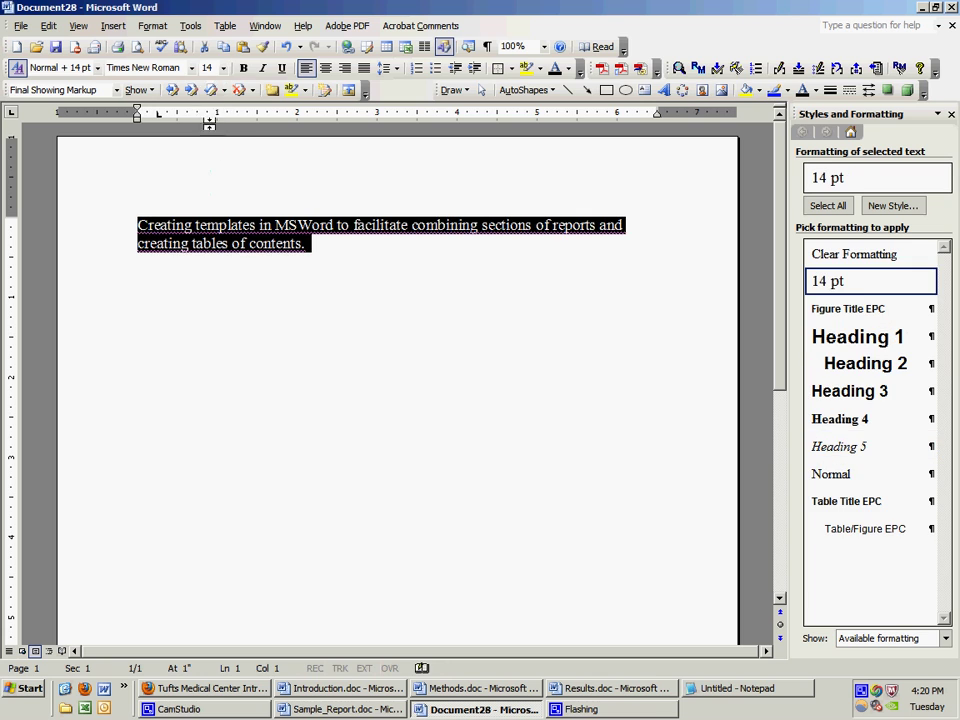
{"action": "left_click", "coordinate": [242, 68]}
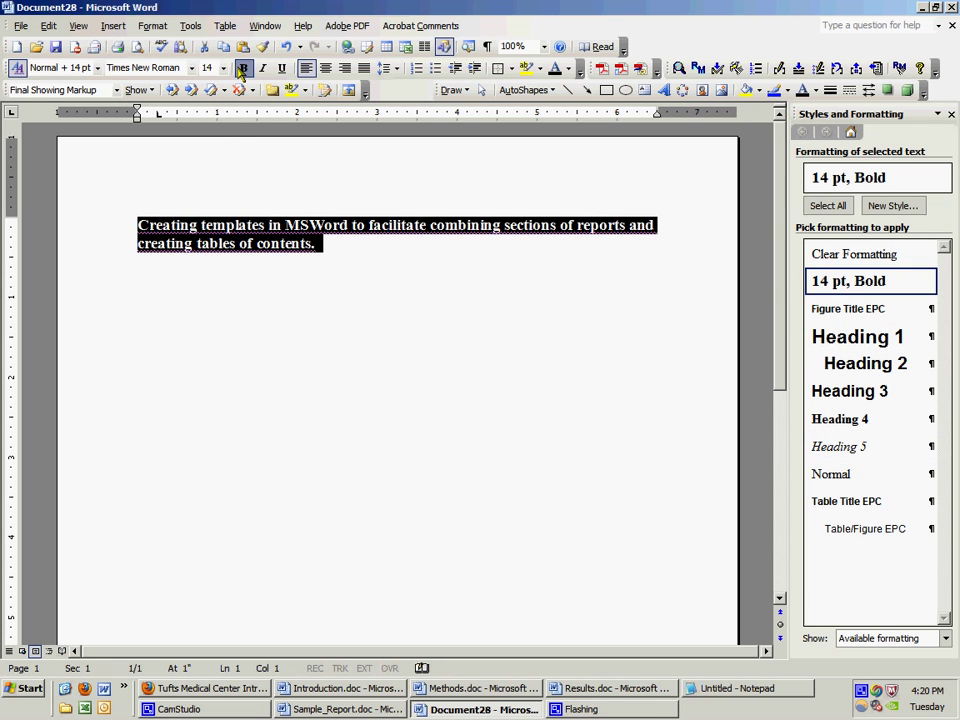
{"action": "left_click", "coordinate": [352, 250]}
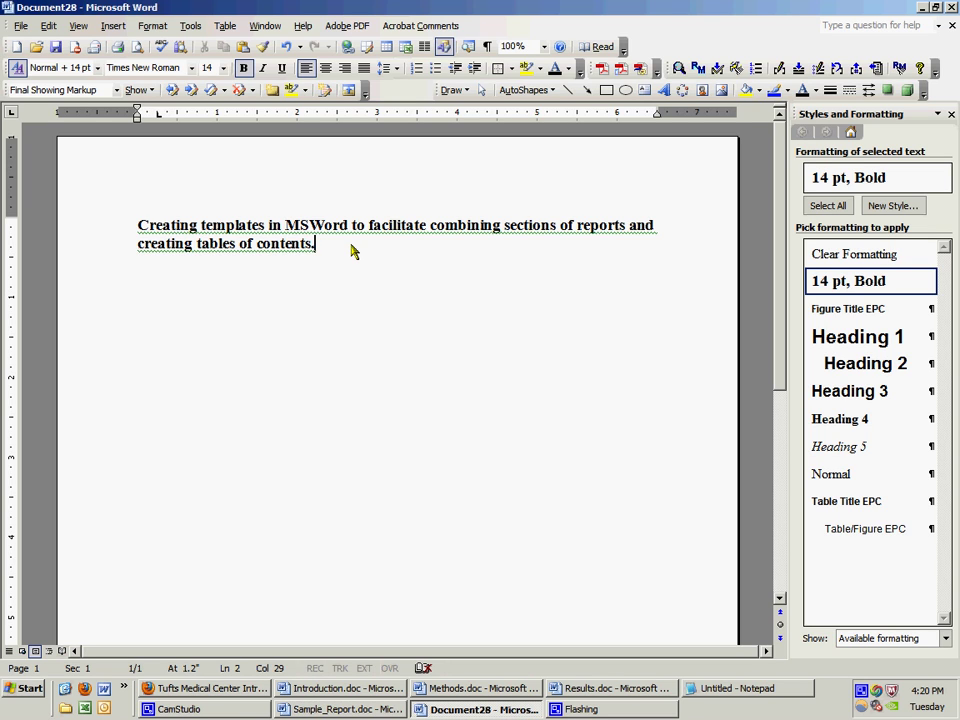
Modify the 14 pt bold formatting entry into a character style named Temp1Bold.
{"action": "left_click", "coordinate": [929, 282]}
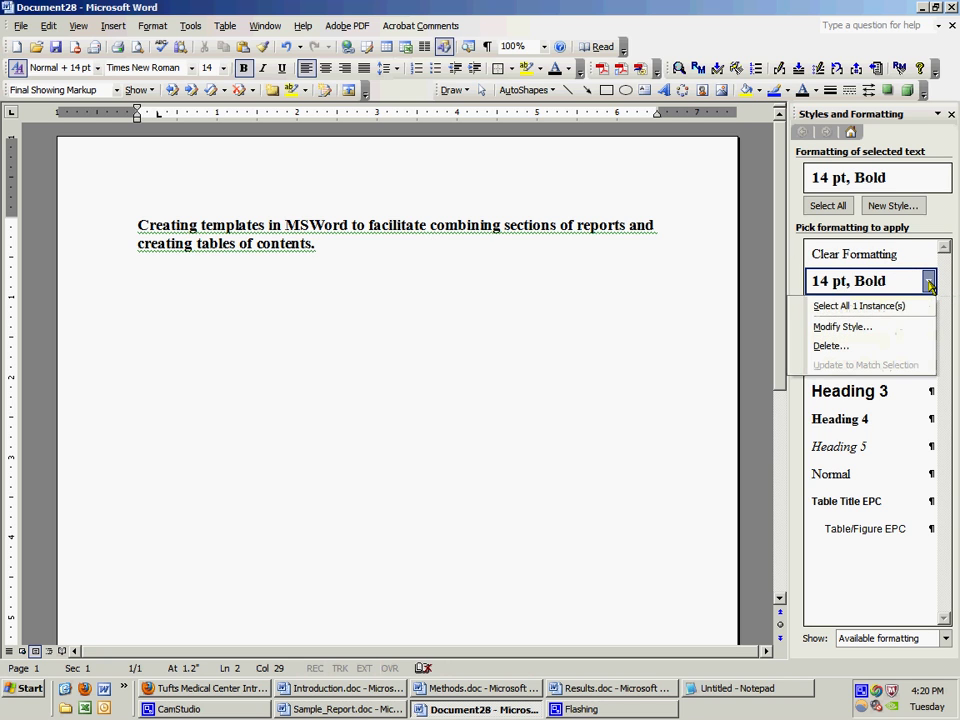
{"action": "left_click", "coordinate": [926, 331]}
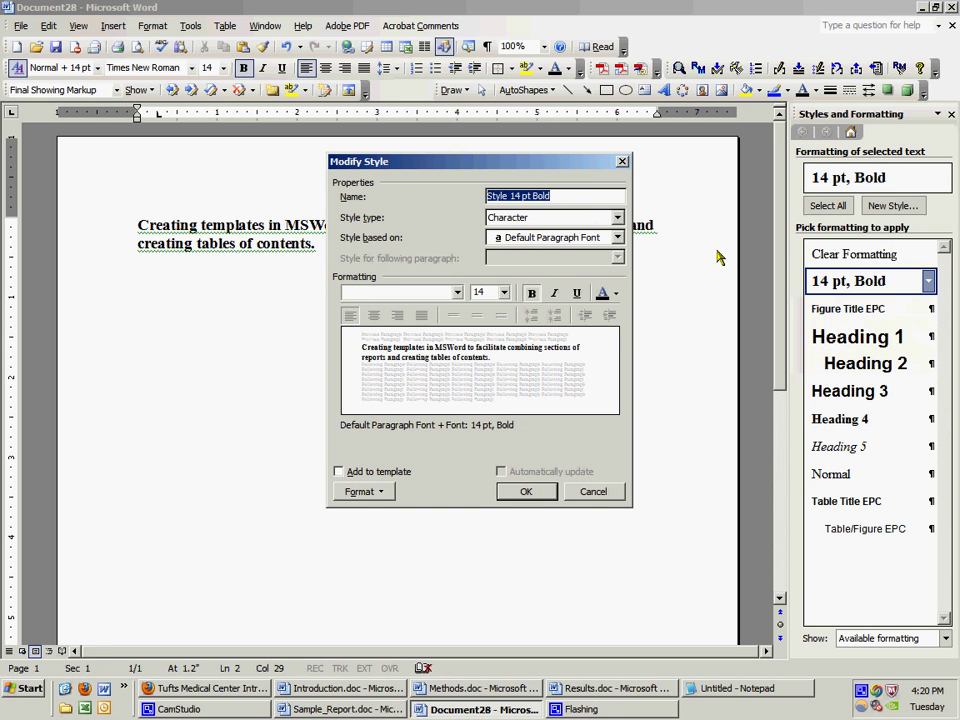
{"action": "type", "text": "Temp1"}
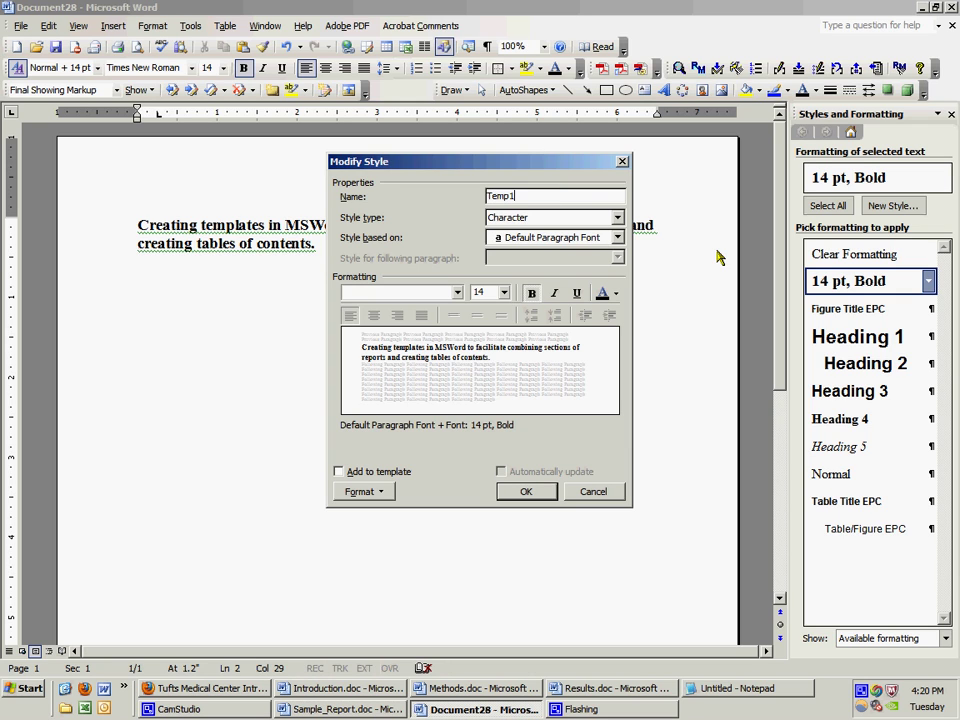
{"action": "type", "text": "Bold"}
{"action": "left_click", "coordinate": [527, 492]}
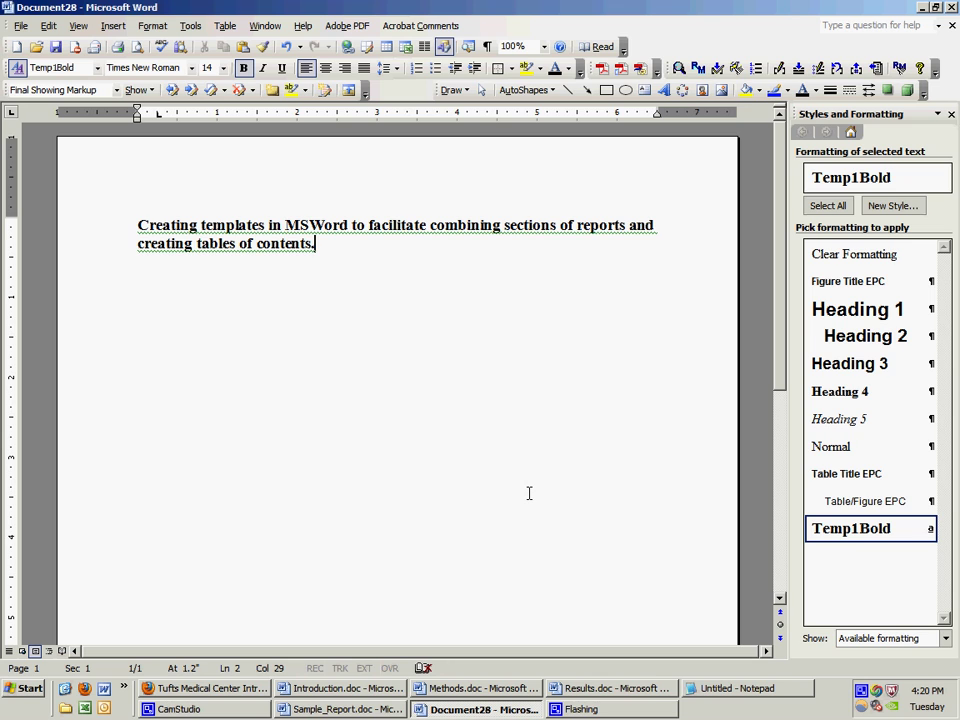
Clear the whole sentence from the document, leaving the page empty.
{"action": "key", "text": "Return"}
{"action": "left_click_drag", "start_coordinate": [261, 296], "coordinate": [90, 205]}
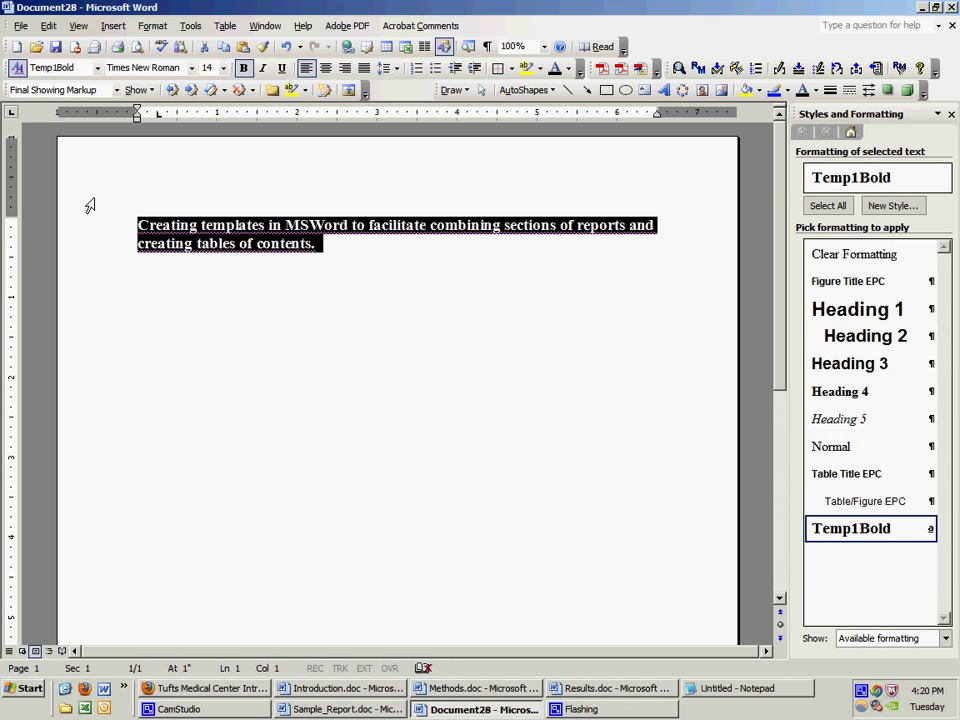
{"action": "left_click", "coordinate": [48, 26]}
{"action": "left_click", "coordinate": [69, 83]}
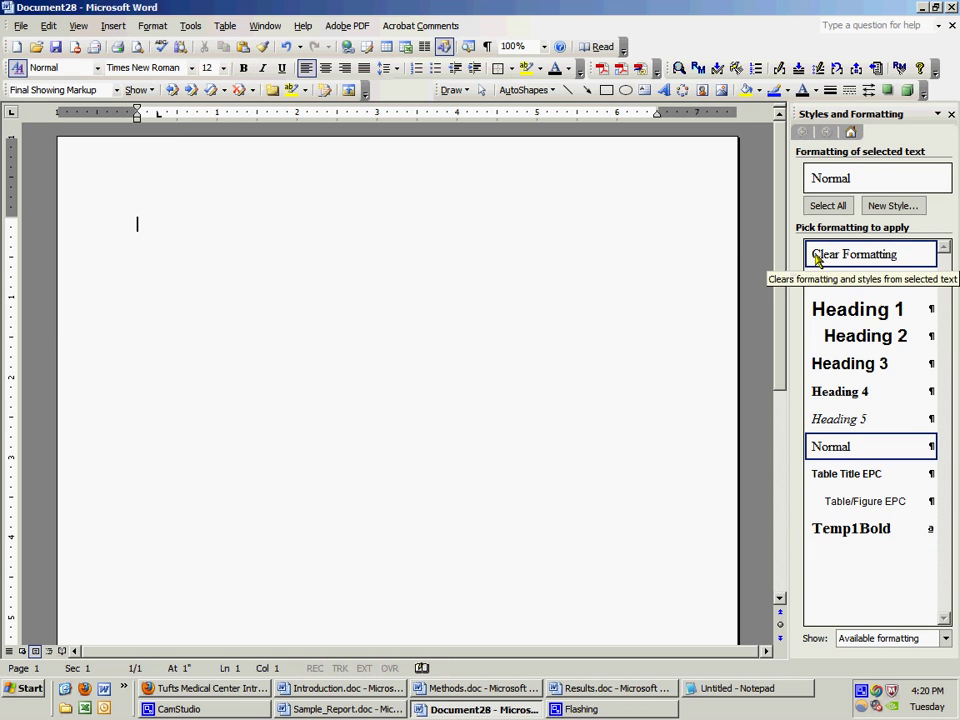
Save the blank document in My Documents as a Document Template (*.dot) named Doc28.dot.
{"action": "left_click", "coordinate": [22, 26]}
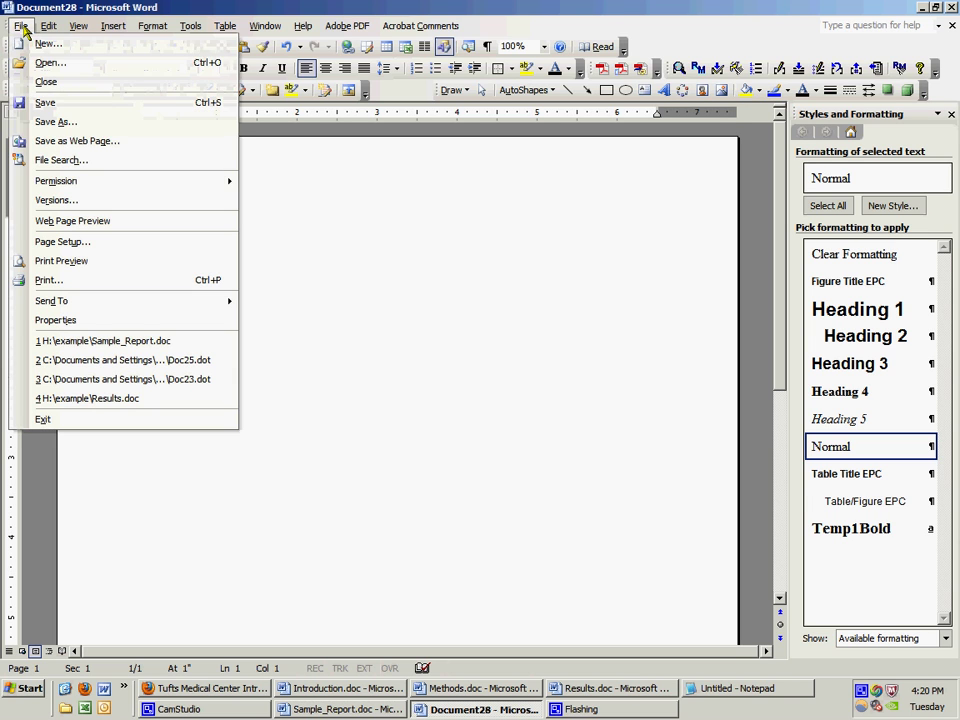
{"action": "left_click", "coordinate": [63, 121]}
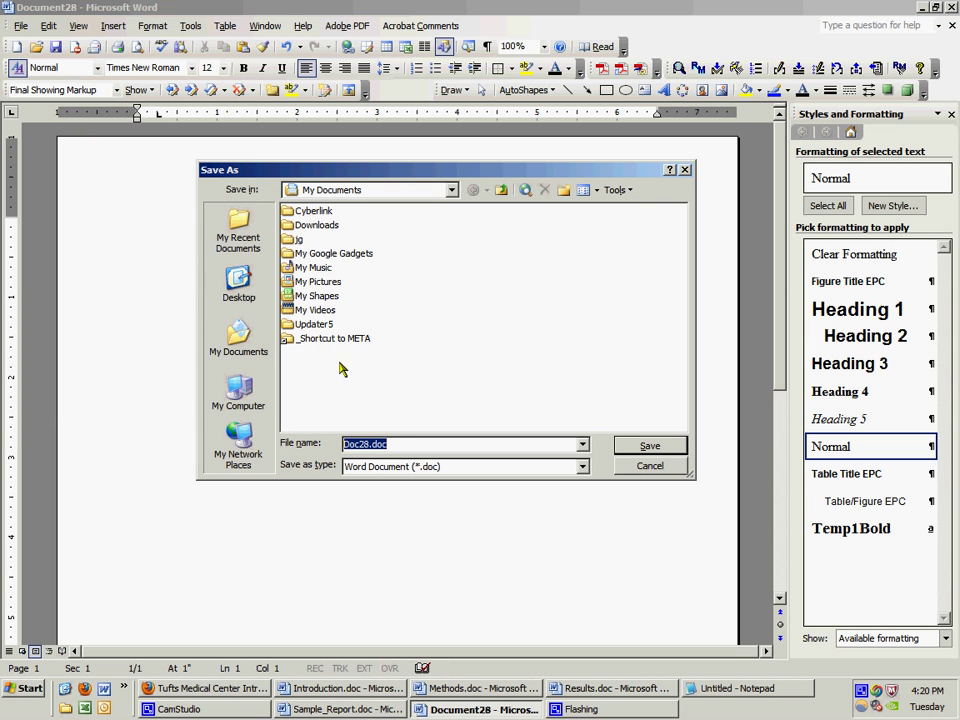
{"action": "left_click", "coordinate": [421, 467]}
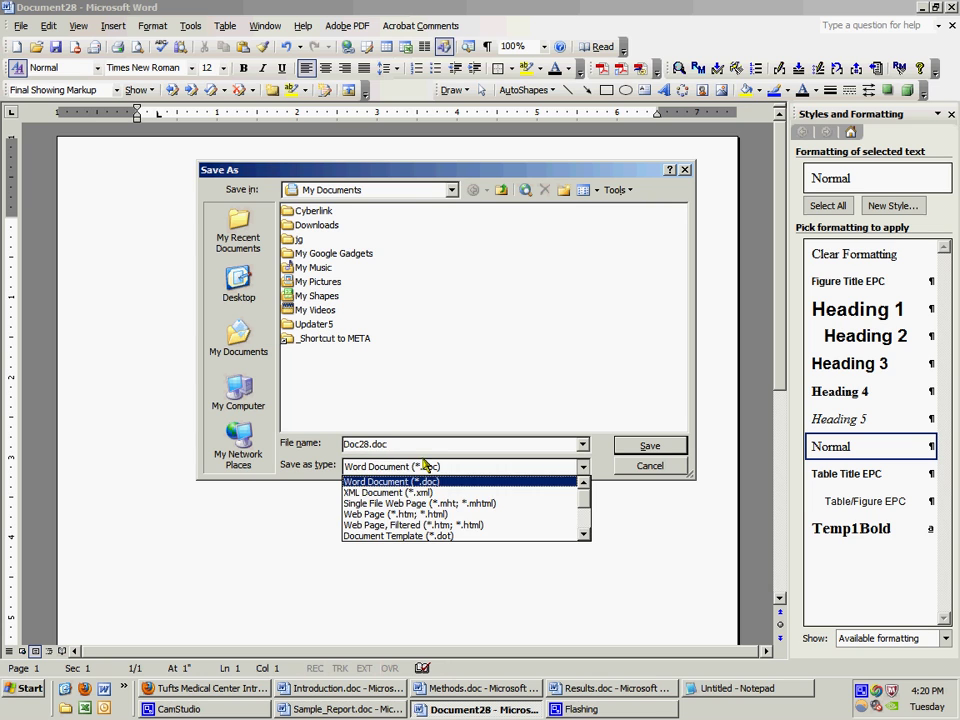
{"action": "left_click", "coordinate": [428, 536]}
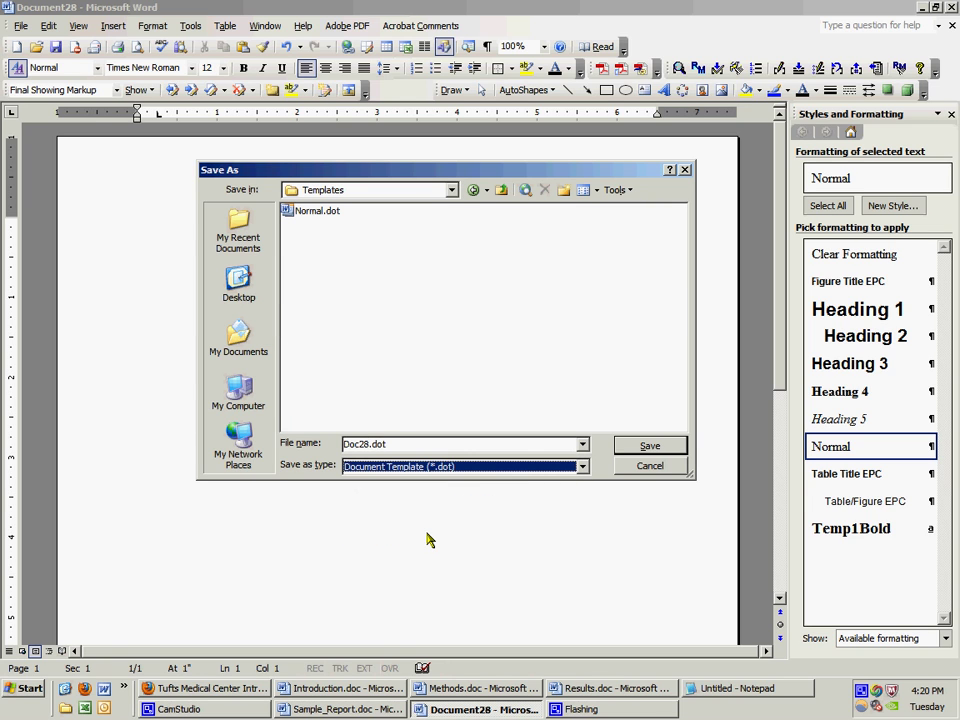
{"action": "left_click", "coordinate": [240, 345]}
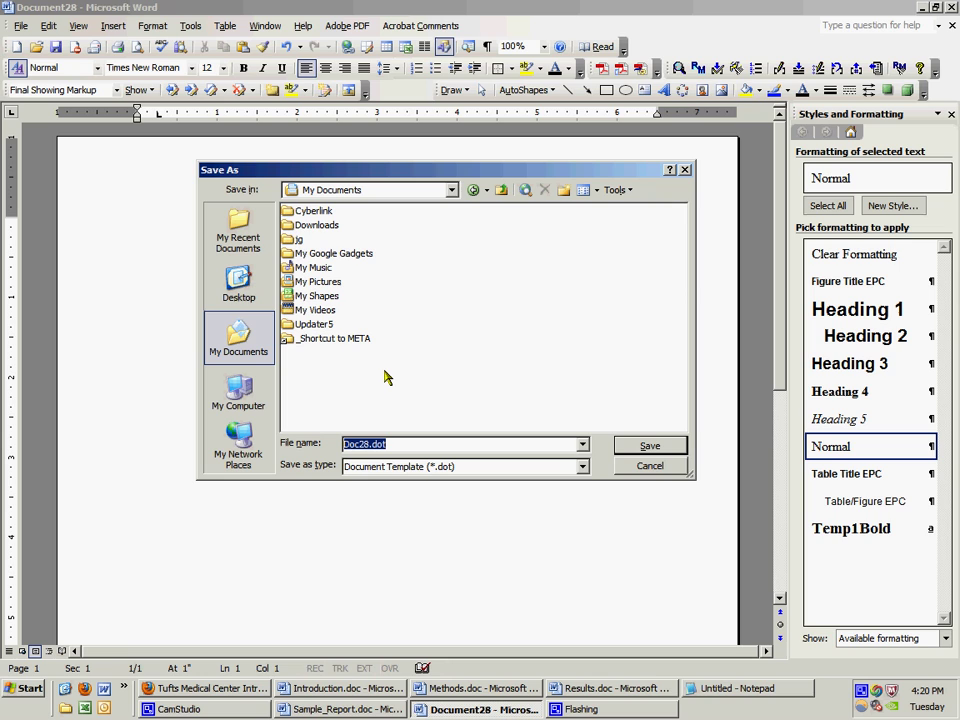
{"action": "left_click", "coordinate": [630, 447]}
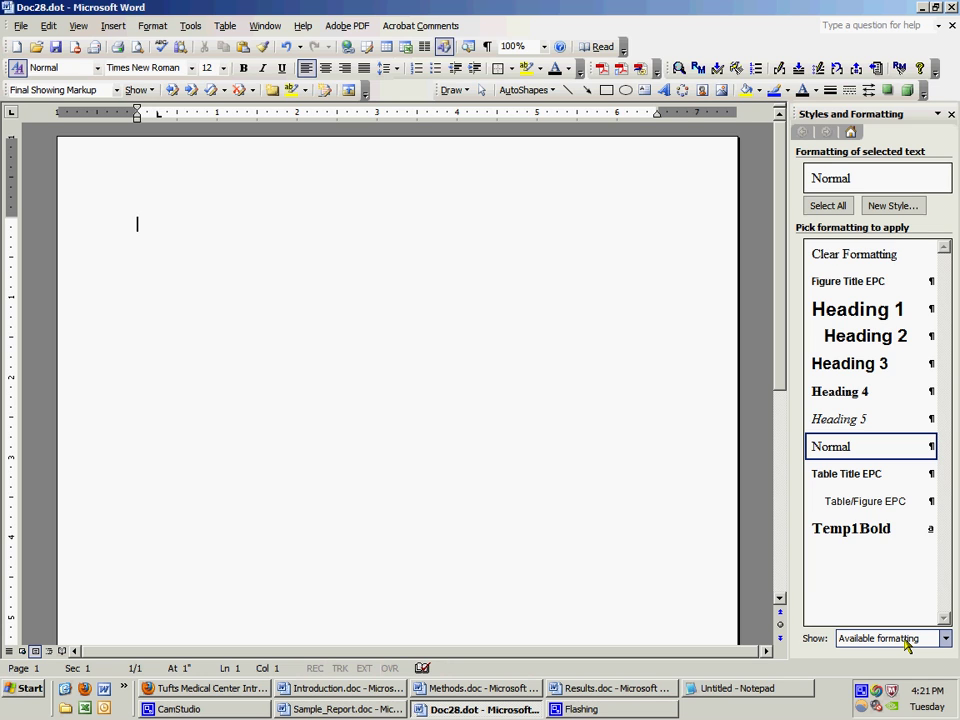
Open the style Organizer from the custom format settings and browse the styles in Doc28.dot.
{"action": "left_click", "coordinate": [906, 641]}
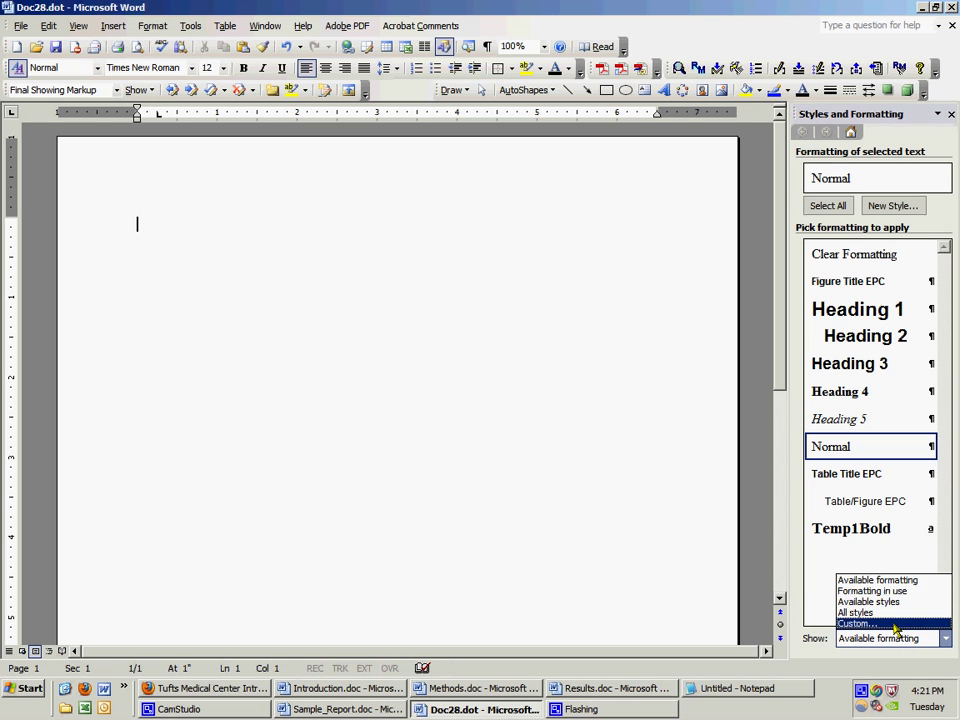
{"action": "left_click", "coordinate": [896, 626]}
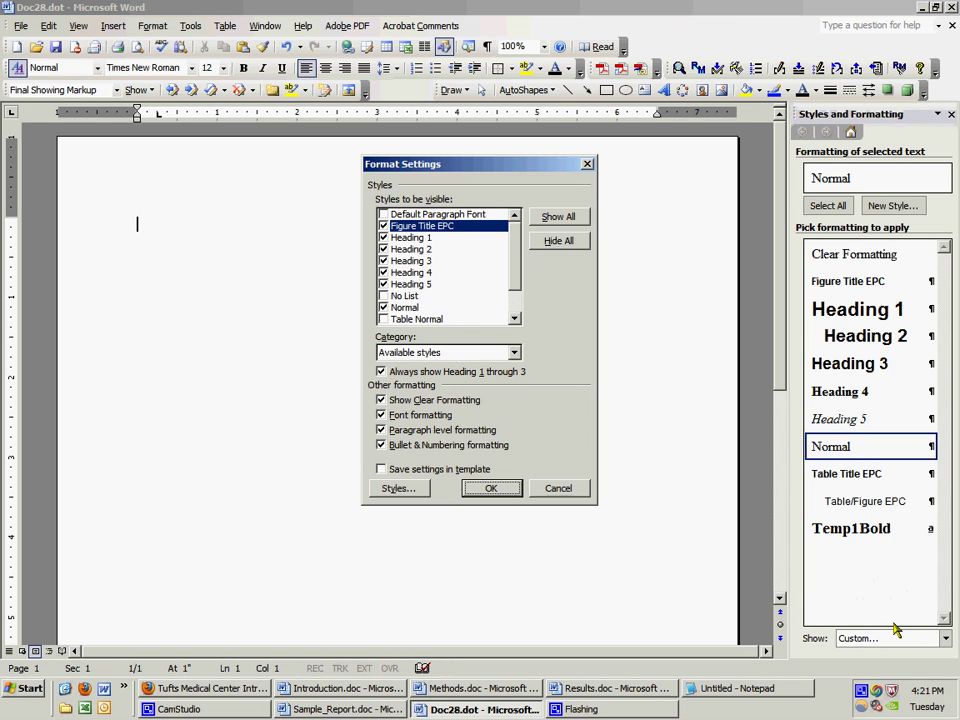
{"action": "left_click", "coordinate": [396, 489]}
{"action": "left_click", "coordinate": [392, 478]}
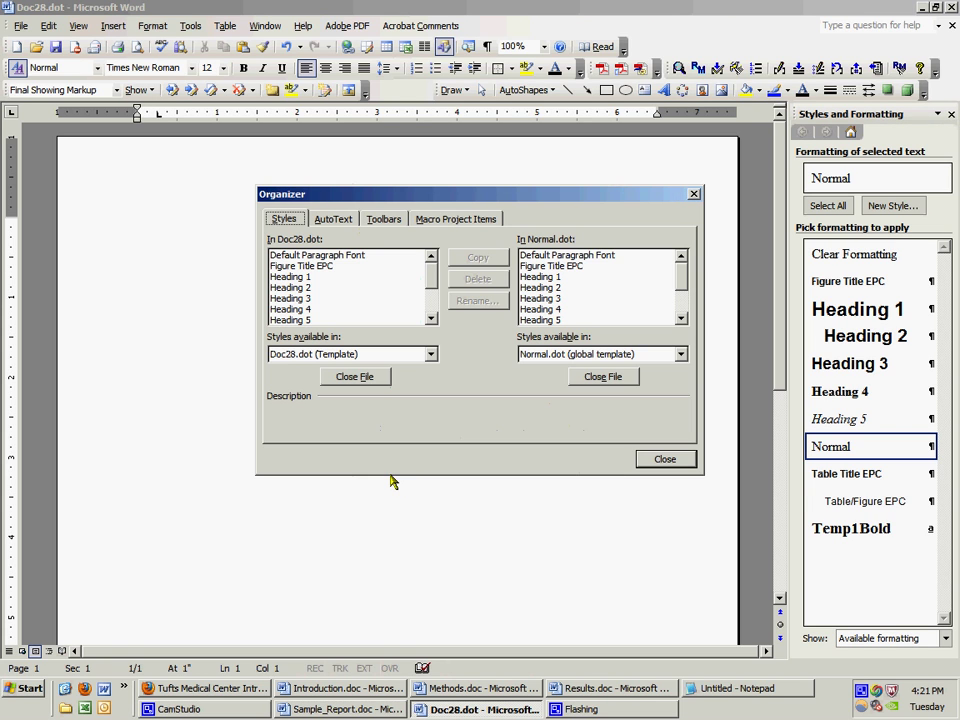
{"action": "left_click", "coordinate": [339, 256]}
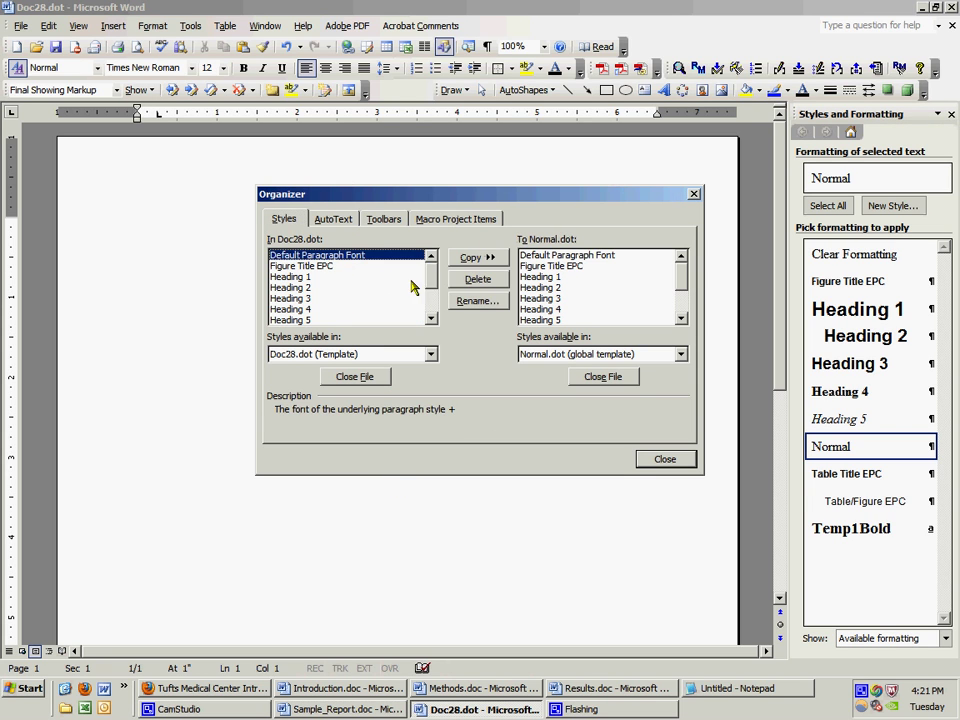
{"action": "left_click", "coordinate": [431, 318]}
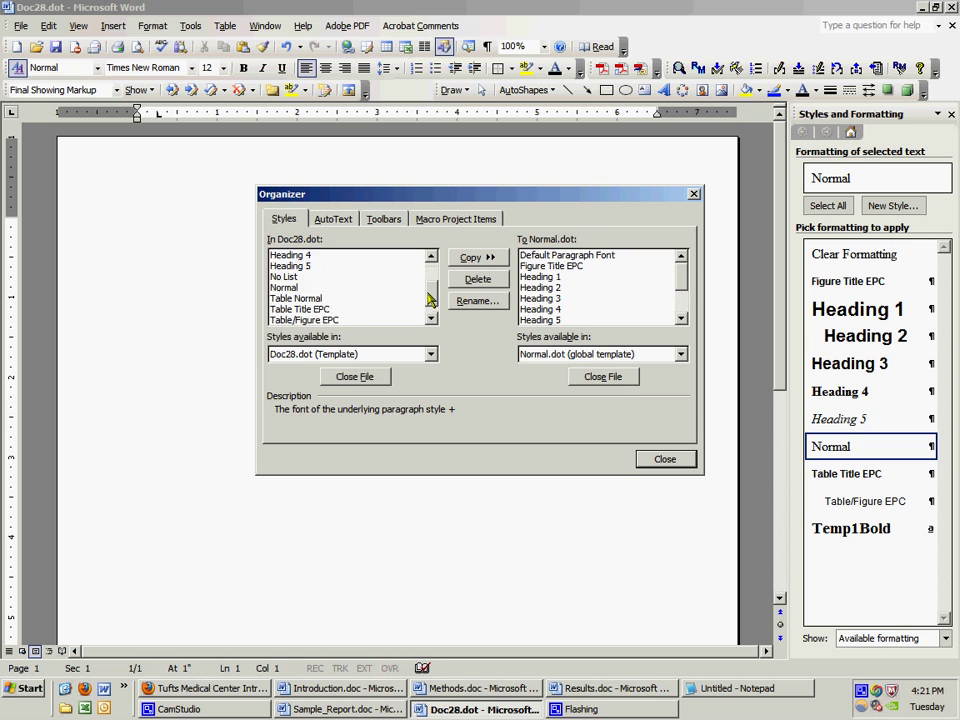
Close the Organizer's source file and load the Doc28.dot template from My Documents in its place.
{"action": "left_click", "coordinate": [357, 378]}
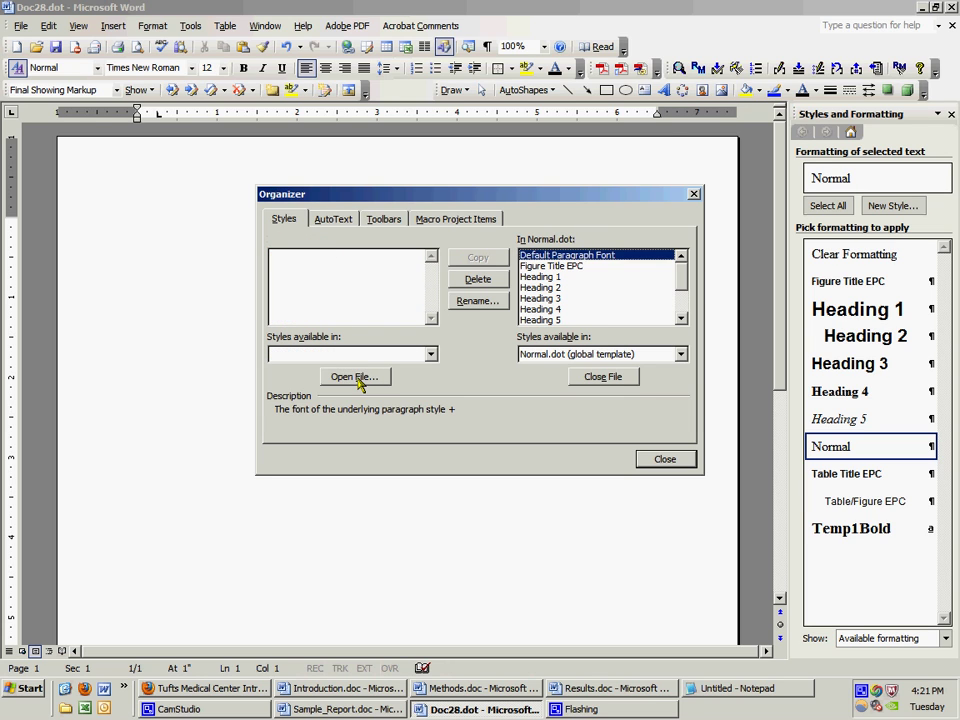
{"action": "left_click", "coordinate": [357, 378]}
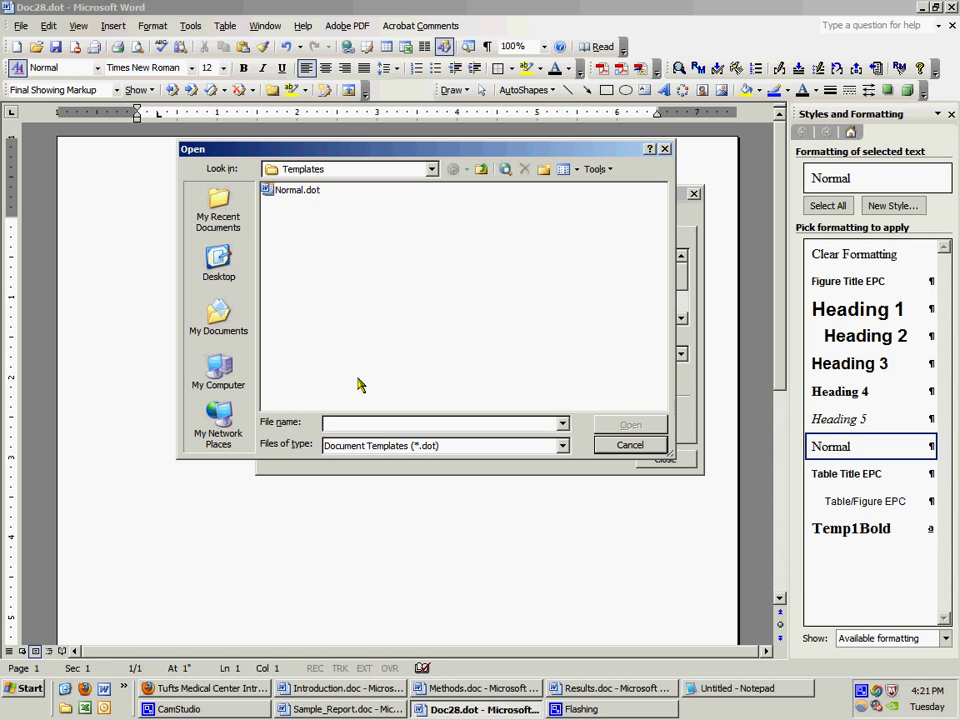
{"action": "left_click", "coordinate": [224, 318]}
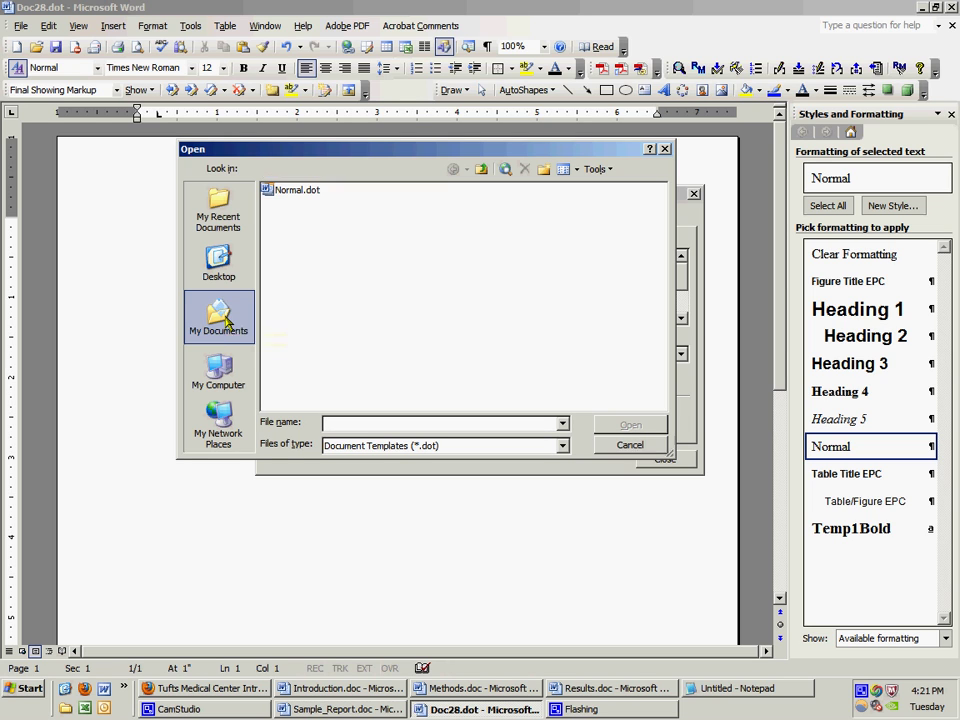
{"action": "left_click", "coordinate": [296, 331]}
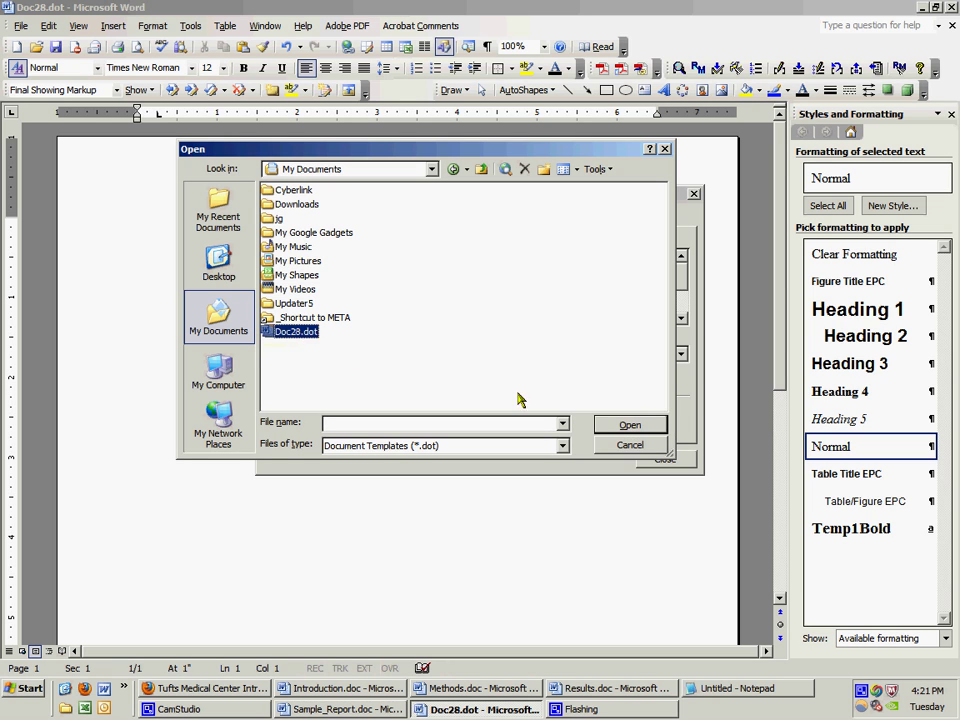
{"action": "left_click", "coordinate": [626, 426]}
Copy all styles from Default Paragraph Font through Temp1Bold into Normal.dot, overwriting every existing entry, and close the Organizer.
{"action": "left_click", "coordinate": [360, 256]}
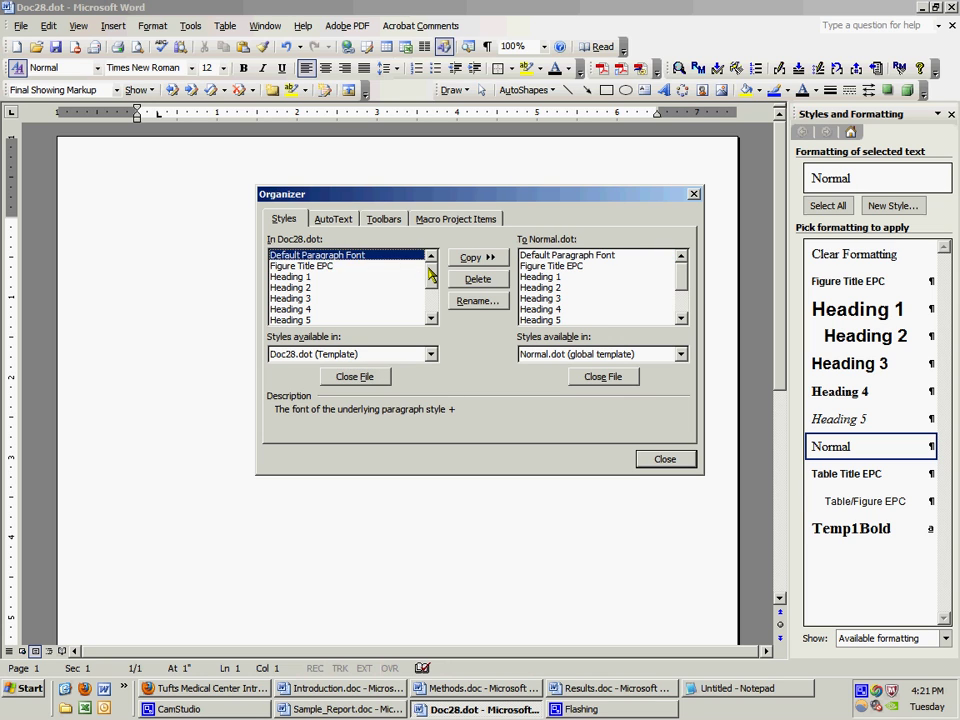
{"action": "scroll", "coordinate": [432, 275], "scroll_direction": "down", "scroll_amount": 2}
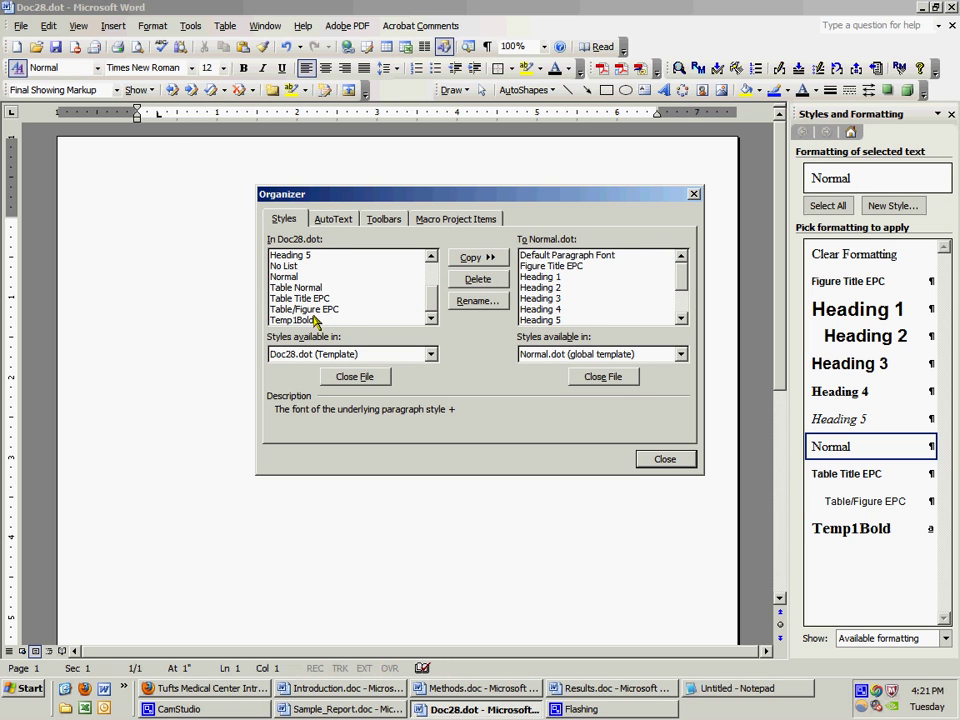
{"action": "left_click", "coordinate": [313, 319], "text": "shift"}
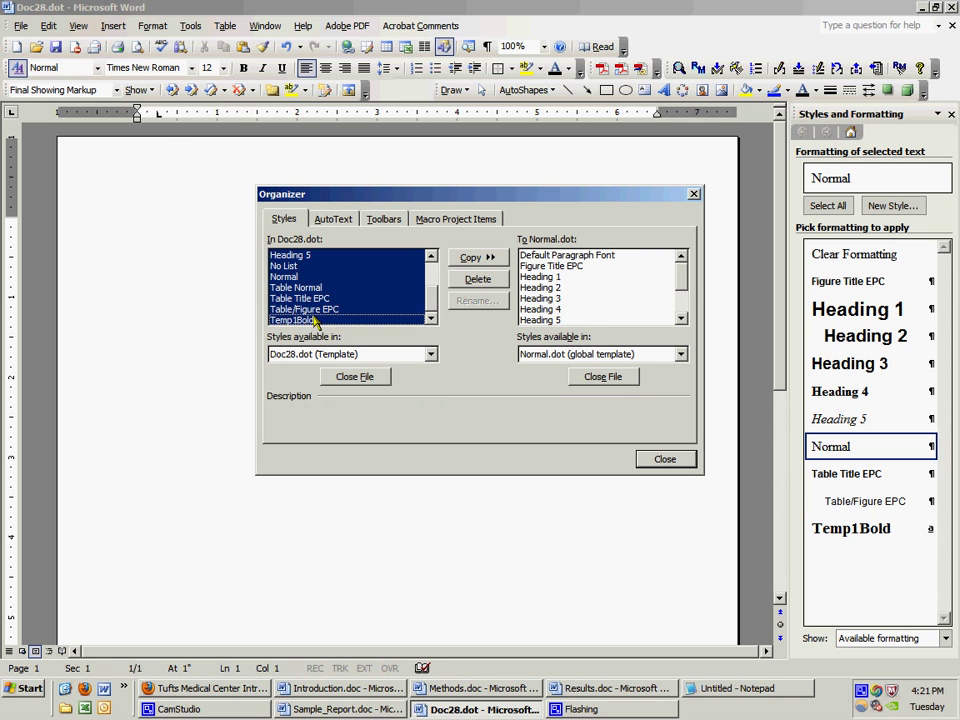
{"action": "left_click", "coordinate": [478, 258]}
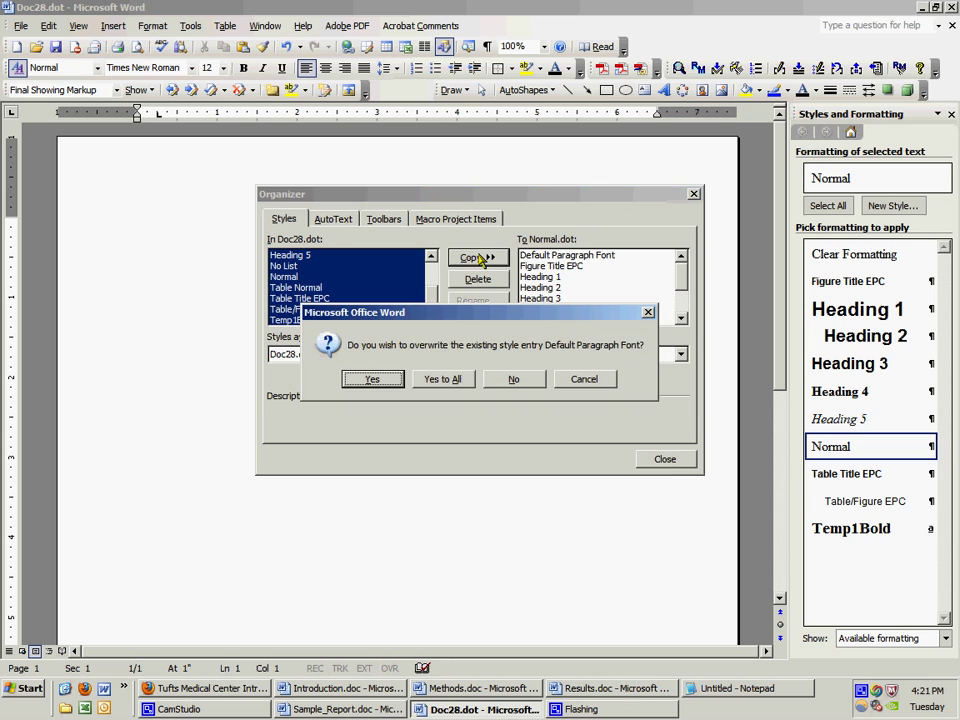
{"action": "left_click", "coordinate": [446, 379]}
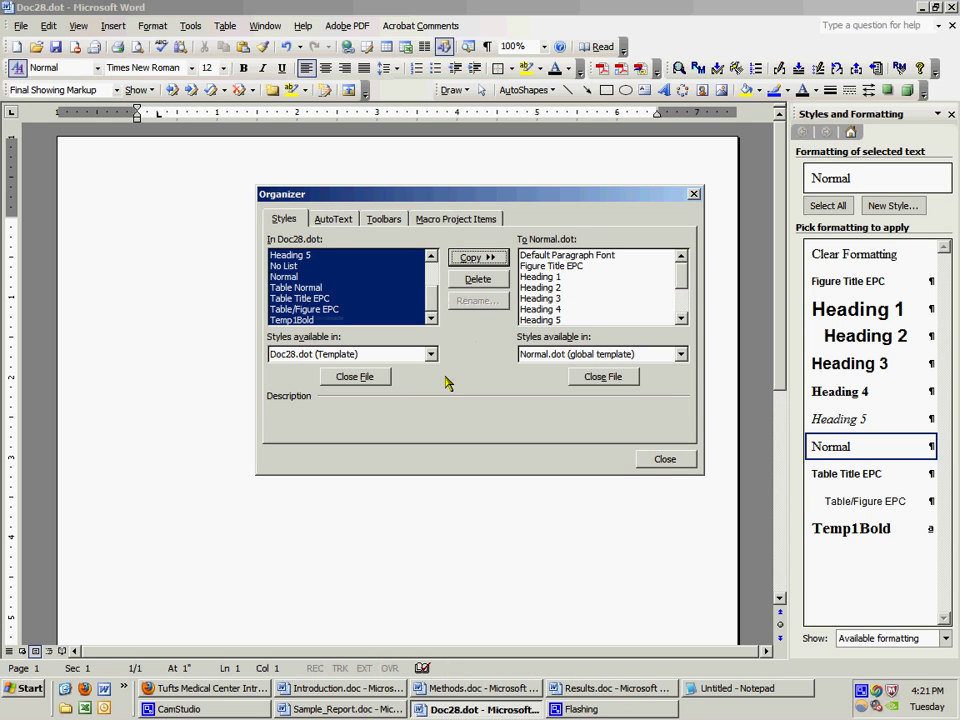
{"action": "left_click", "coordinate": [648, 457]}
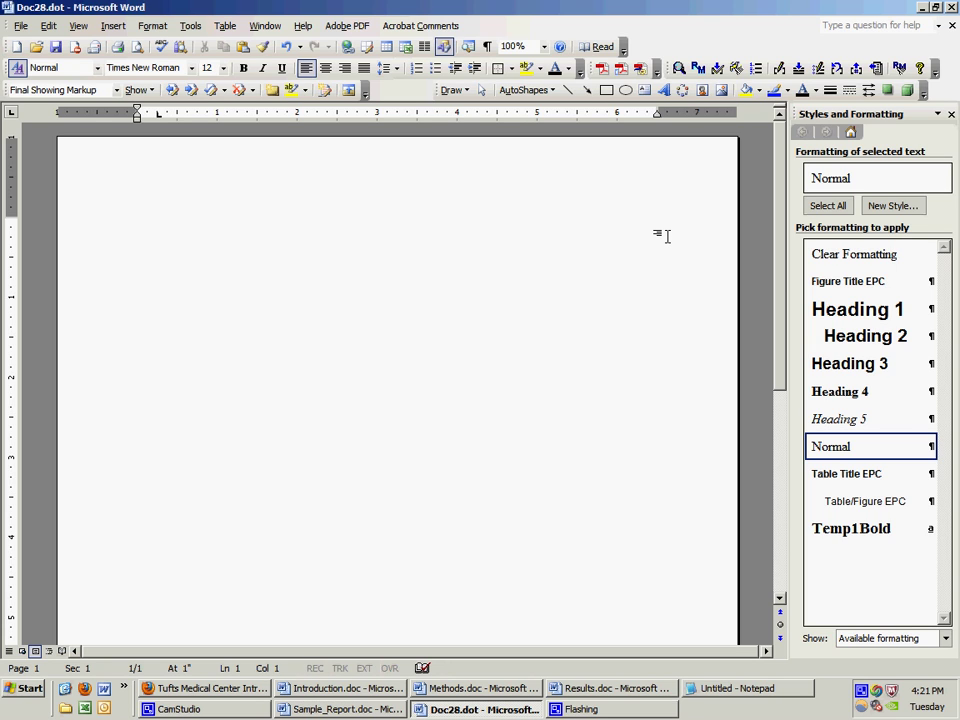
Switch to Sample_Report.doc and review its sections from Executive Summary down to References.
{"action": "left_click", "coordinate": [375, 709]}
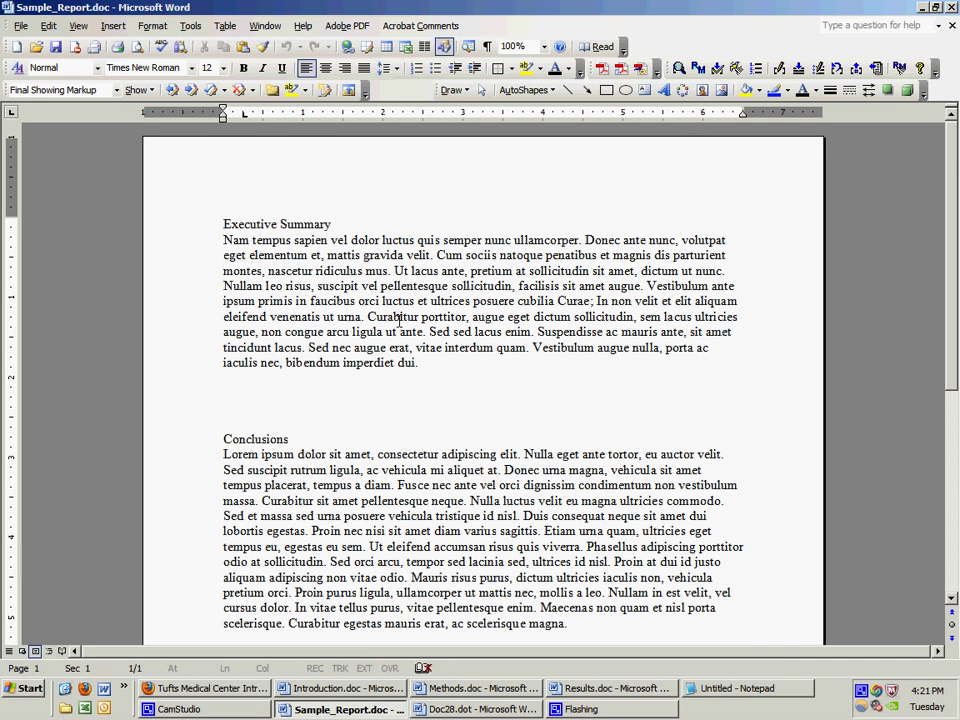
{"action": "scroll", "coordinate": [393, 322], "scroll_direction": "down", "scroll_amount": 3}
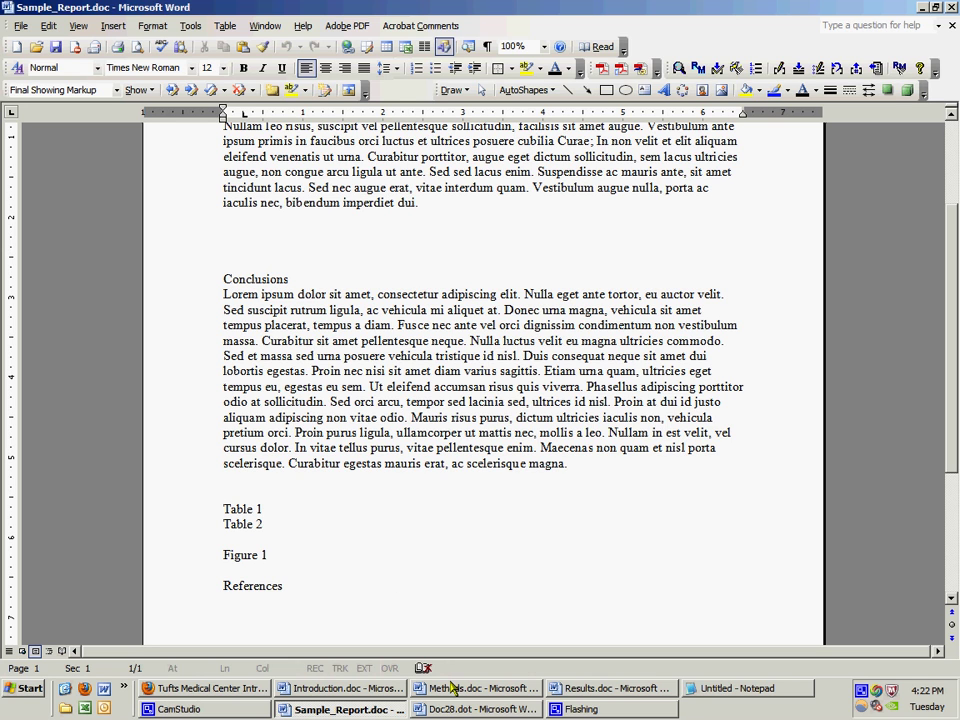
Switch to Introduction.doc and copy its full Introduction and Background sections.
{"action": "left_click", "coordinate": [375, 689]}
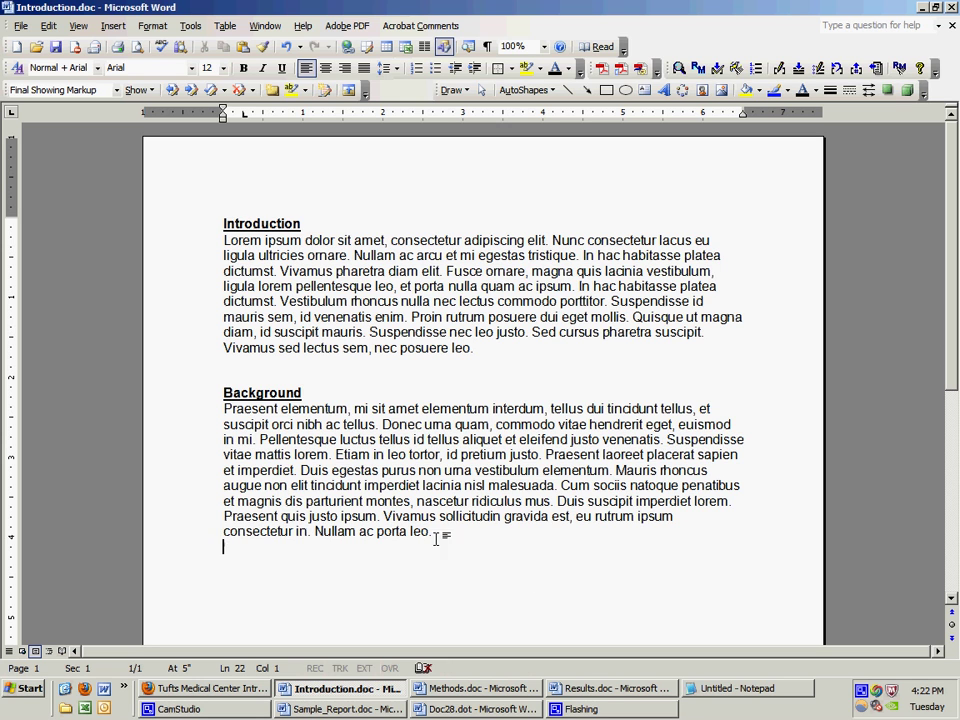
{"action": "left_click_drag", "start_coordinate": [439, 535], "coordinate": [191, 216]}
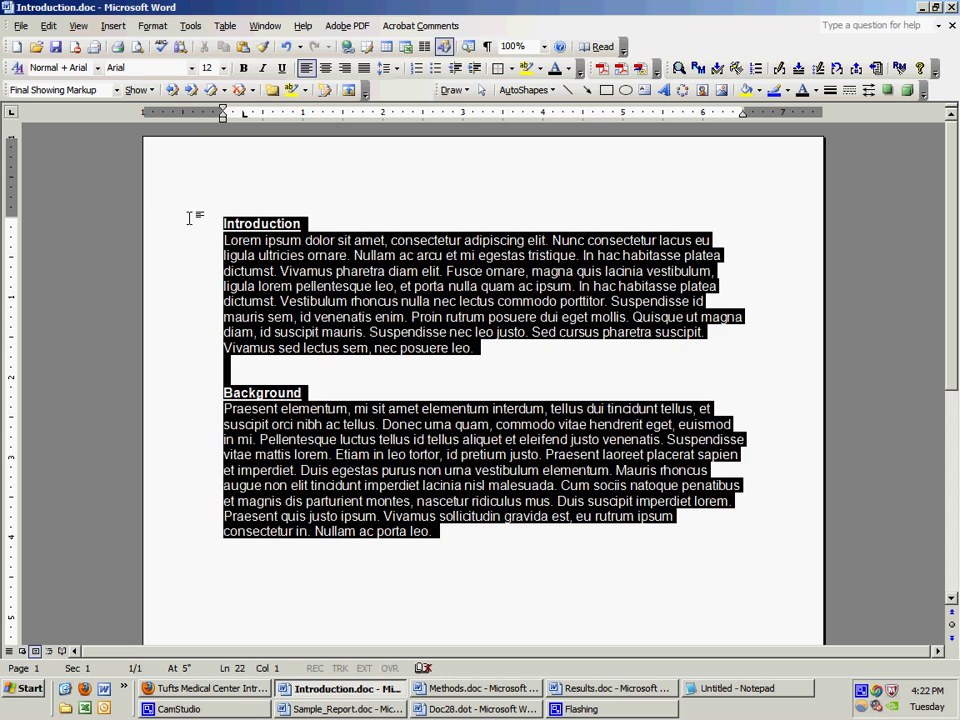
{"action": "right_click", "coordinate": [312, 290]}
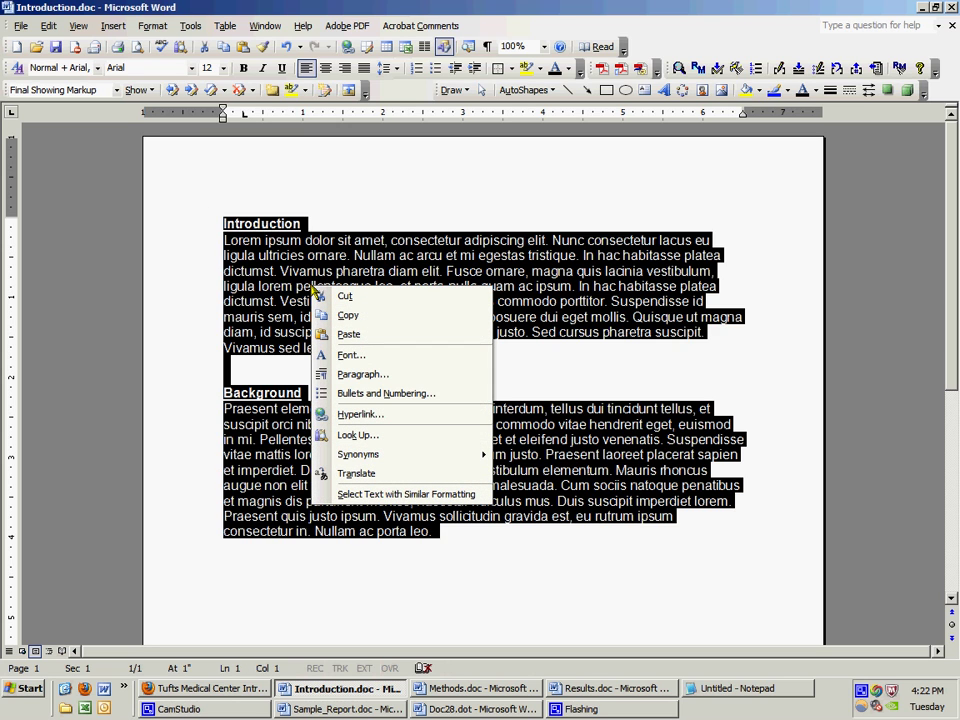
{"action": "left_click", "coordinate": [348, 315]}
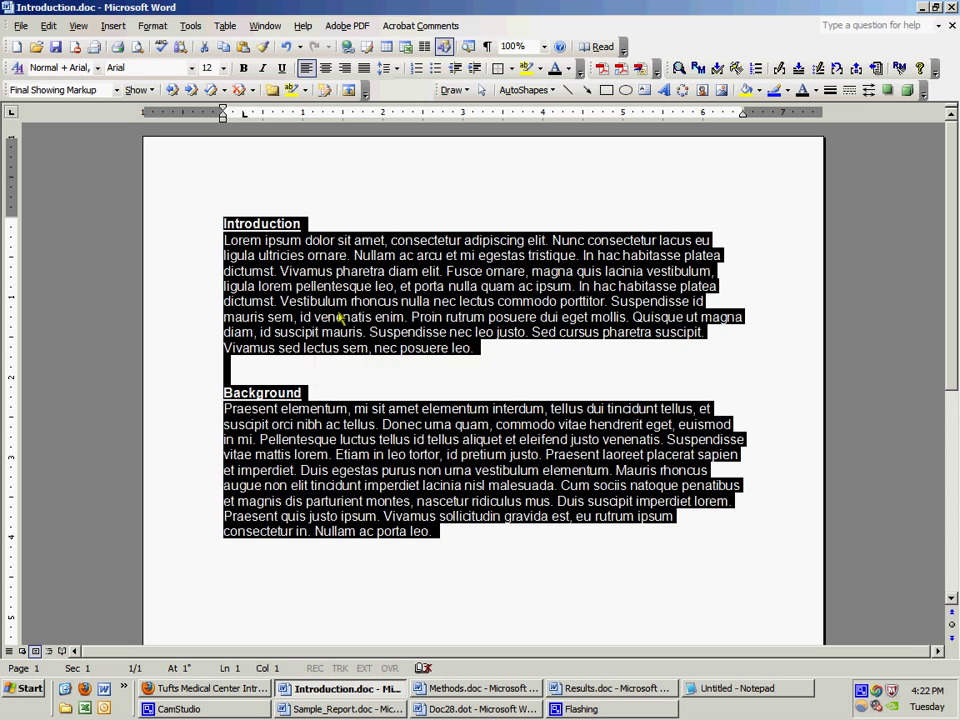
Paste the copied sections into Sample_Report.doc below the Executive Summary paragraph, two lines down, keeping text only.
{"action": "left_click", "coordinate": [340, 708]}
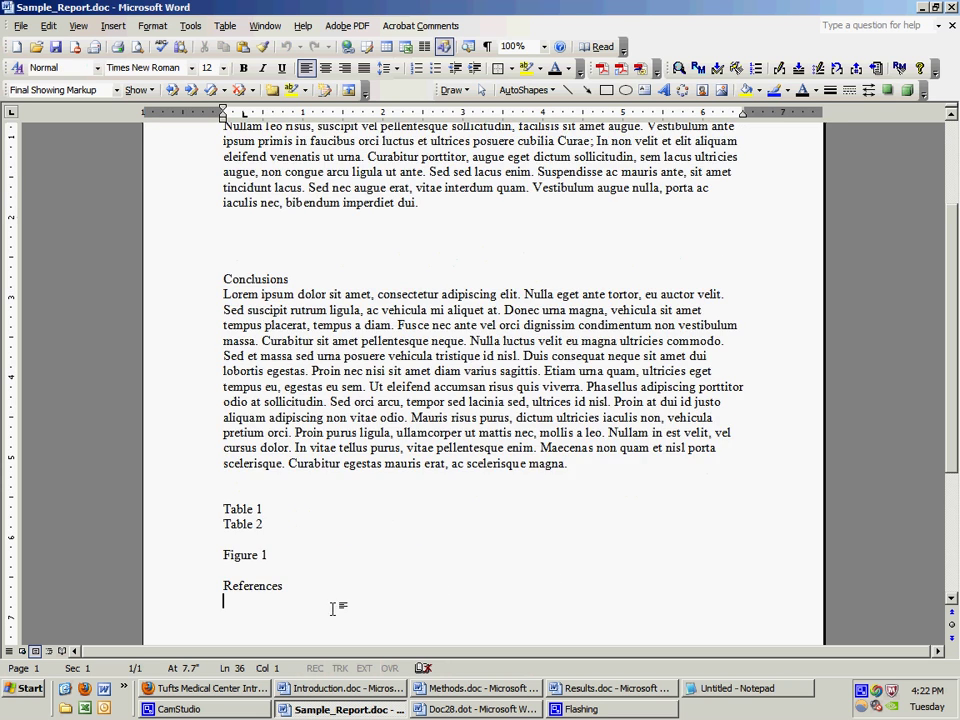
{"action": "scroll", "coordinate": [332, 608], "scroll_direction": "up", "scroll_amount": 3}
{"action": "left_click", "coordinate": [481, 366]}
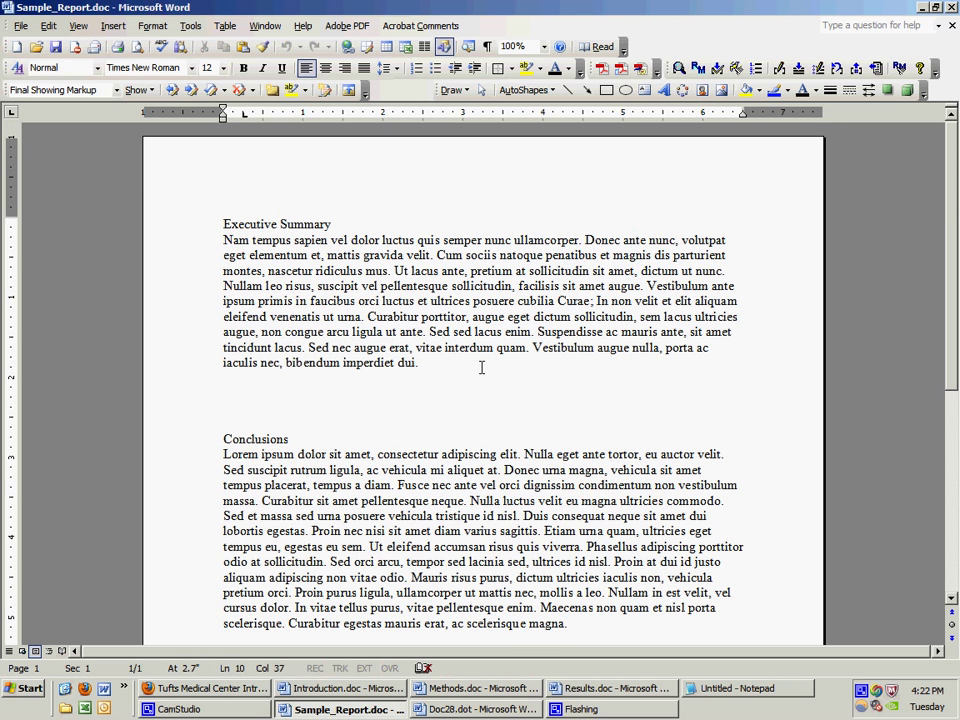
{"action": "key", "text": "Return"}
{"action": "key", "text": "Return"}
{"action": "left_click", "coordinate": [49, 27]}
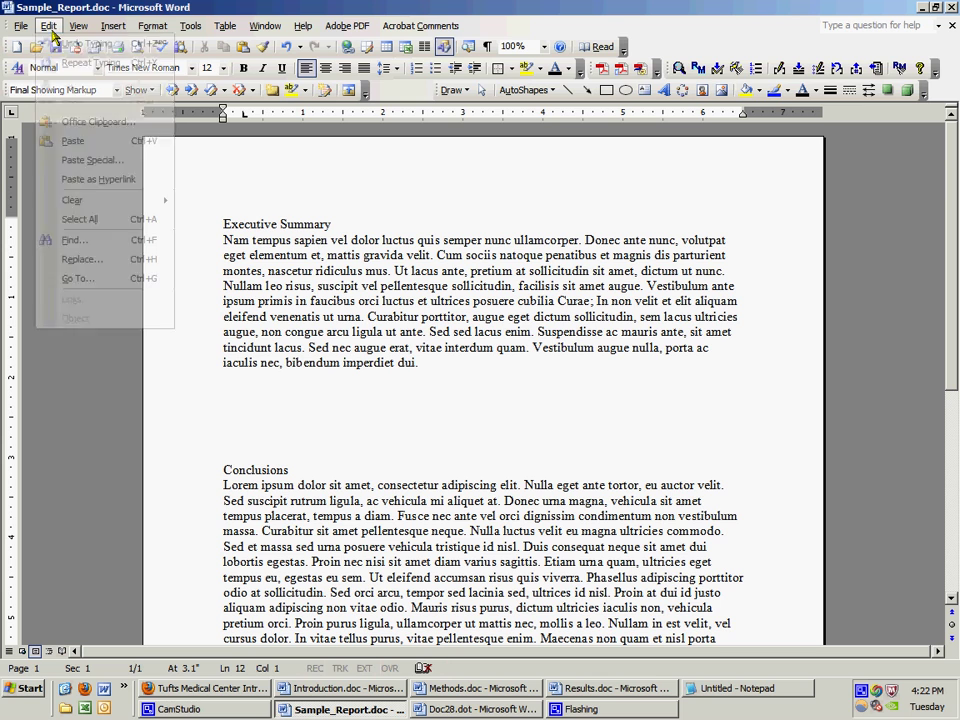
{"action": "left_click", "coordinate": [66, 143]}
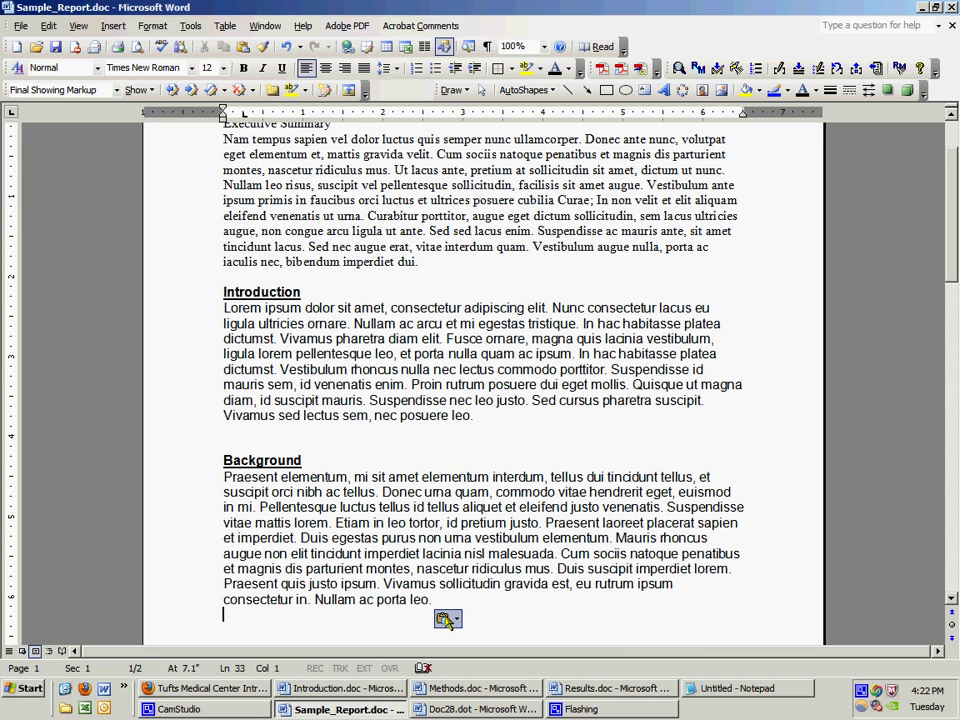
{"action": "left_click", "coordinate": [447, 619]}
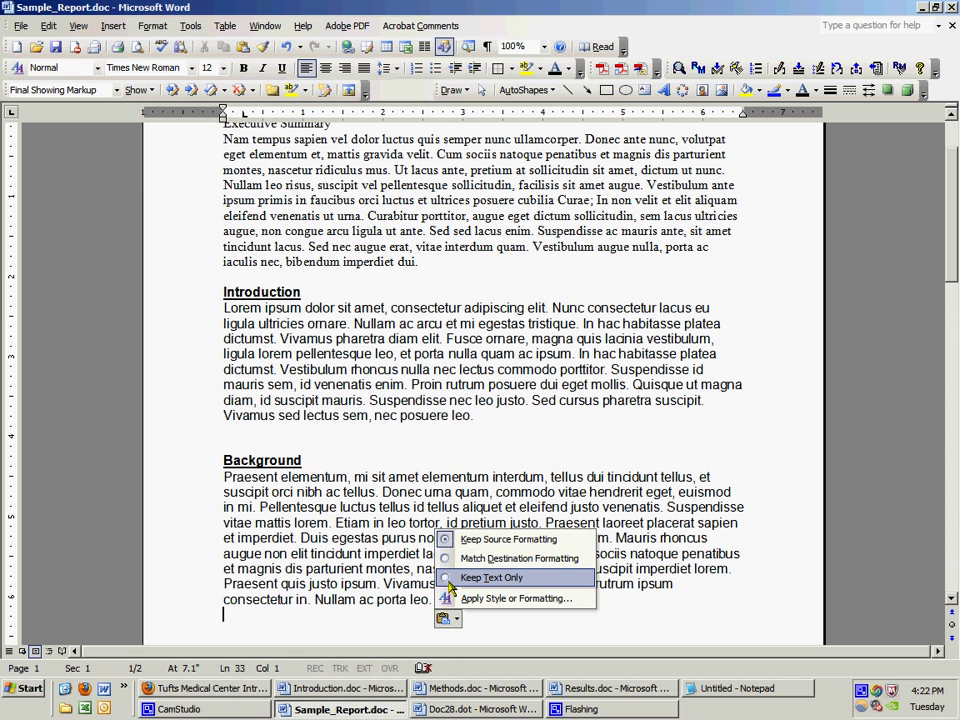
{"action": "left_click", "coordinate": [449, 577]}
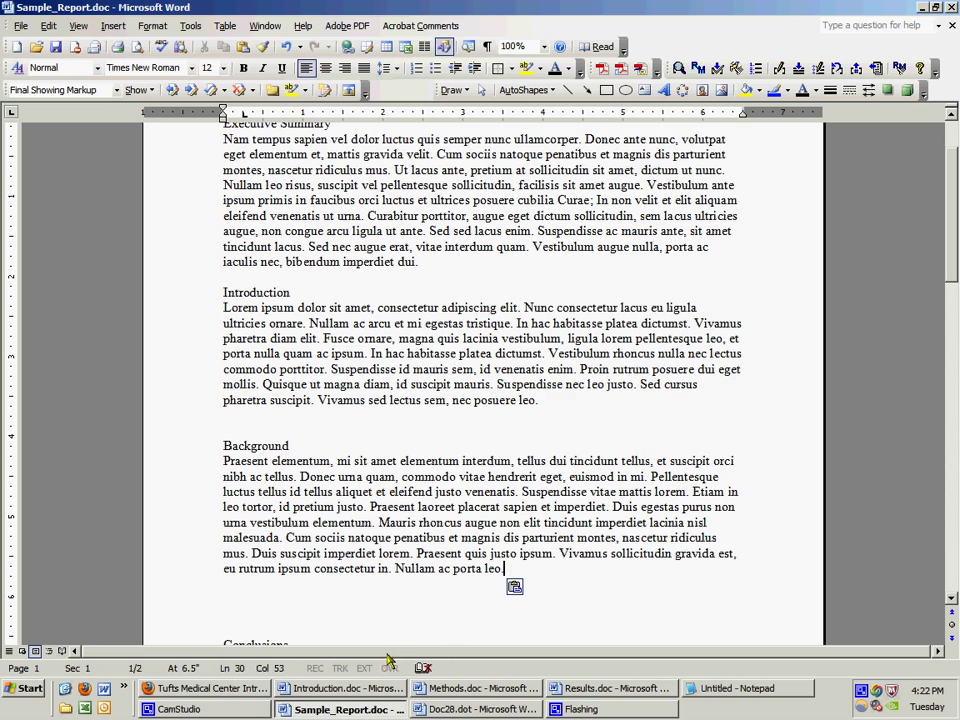
Switch to Methods.doc and copy all its text from the Methods heading through the end of Data Synthesis.
{"action": "left_click", "coordinate": [486, 694]}
{"action": "scroll", "coordinate": [433, 579], "scroll_direction": "up", "scroll_amount": 10}
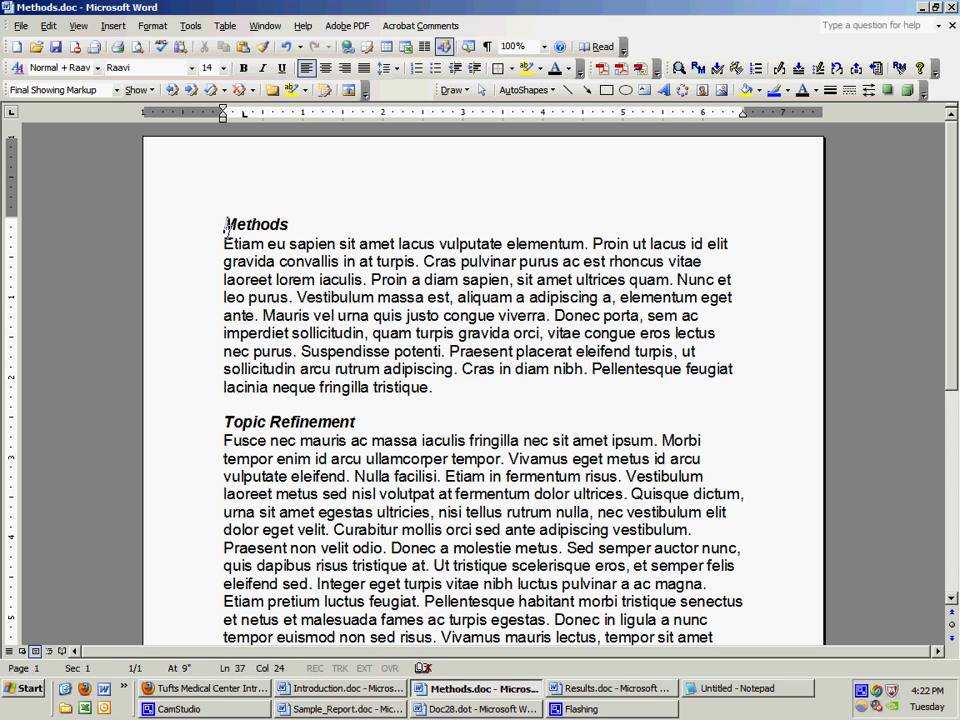
{"action": "left_click_drag", "start_coordinate": [225, 228], "coordinate": [463, 656]}
{"action": "left_click", "coordinate": [249, 243]}
{"action": "left_click_drag", "start_coordinate": [477, 583], "coordinate": [477, 583]}
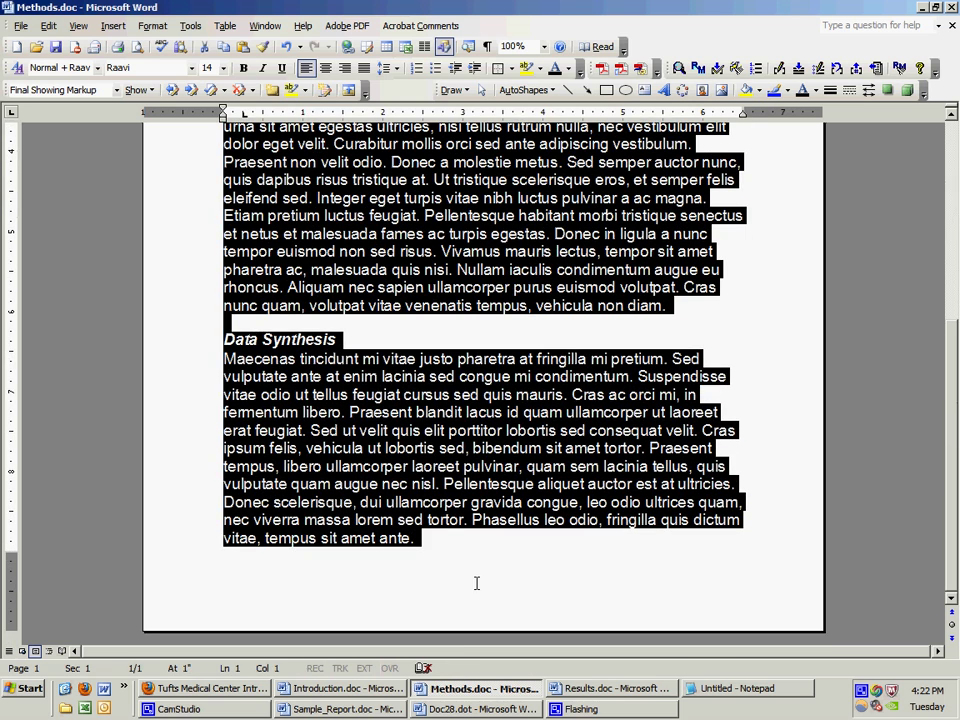
{"action": "right_click", "coordinate": [380, 452]}
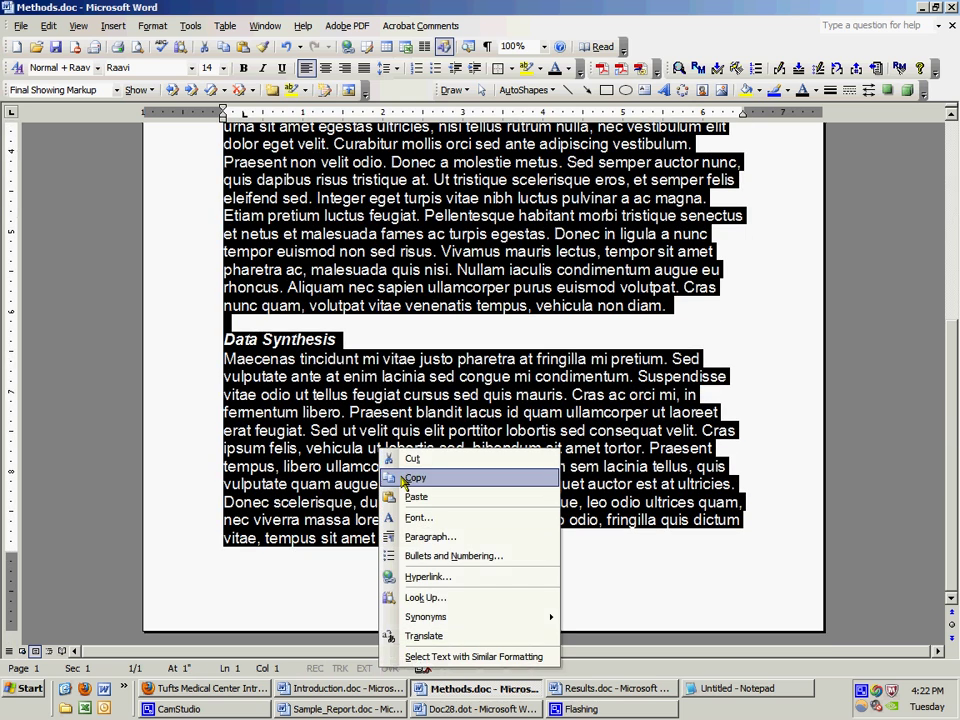
{"action": "left_click", "coordinate": [404, 478]}
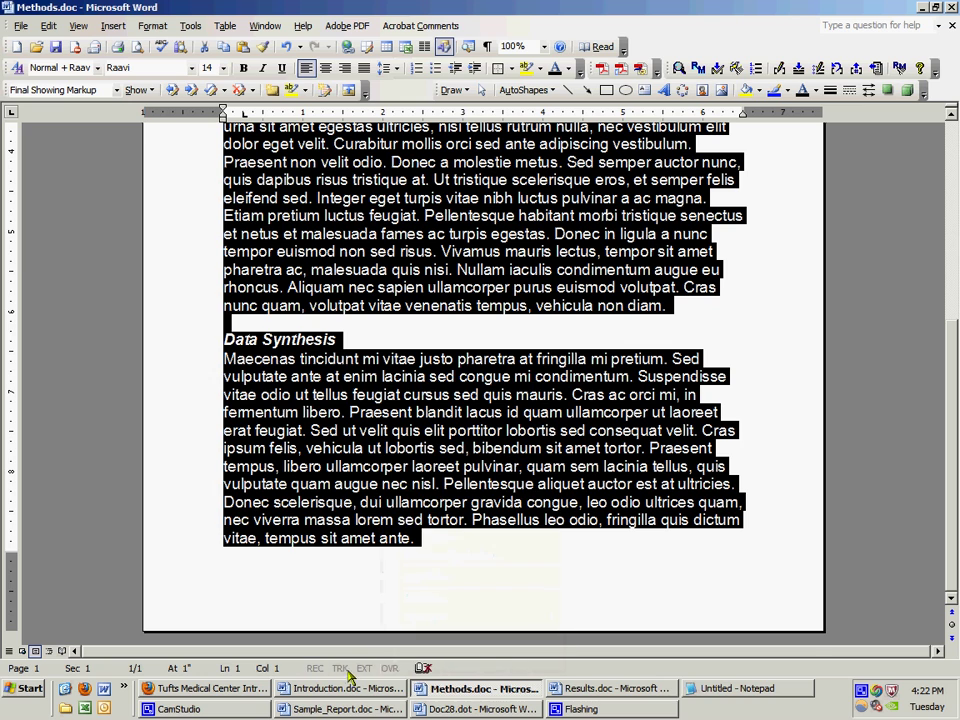
Paste the methods text into Sample_Report.doc below the Background section, after blank lines, keeping text only.
{"action": "left_click", "coordinate": [345, 708]}
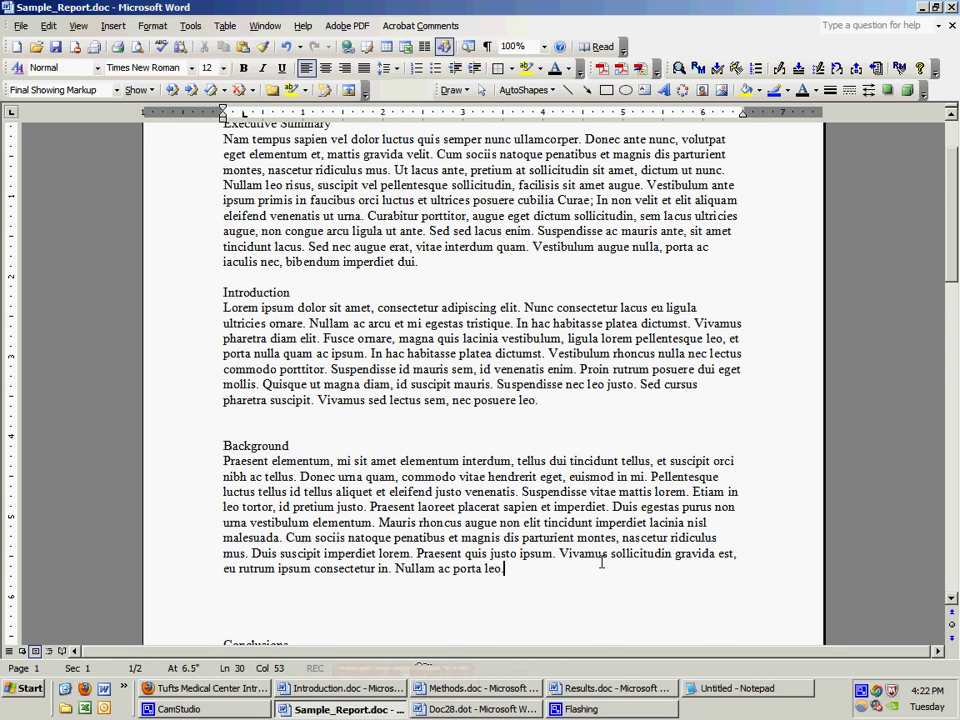
{"action": "scroll", "coordinate": [602, 563], "scroll_direction": "down", "scroll_amount": 3}
{"action": "key", "text": "Return"}
{"action": "key", "text": "Return"}
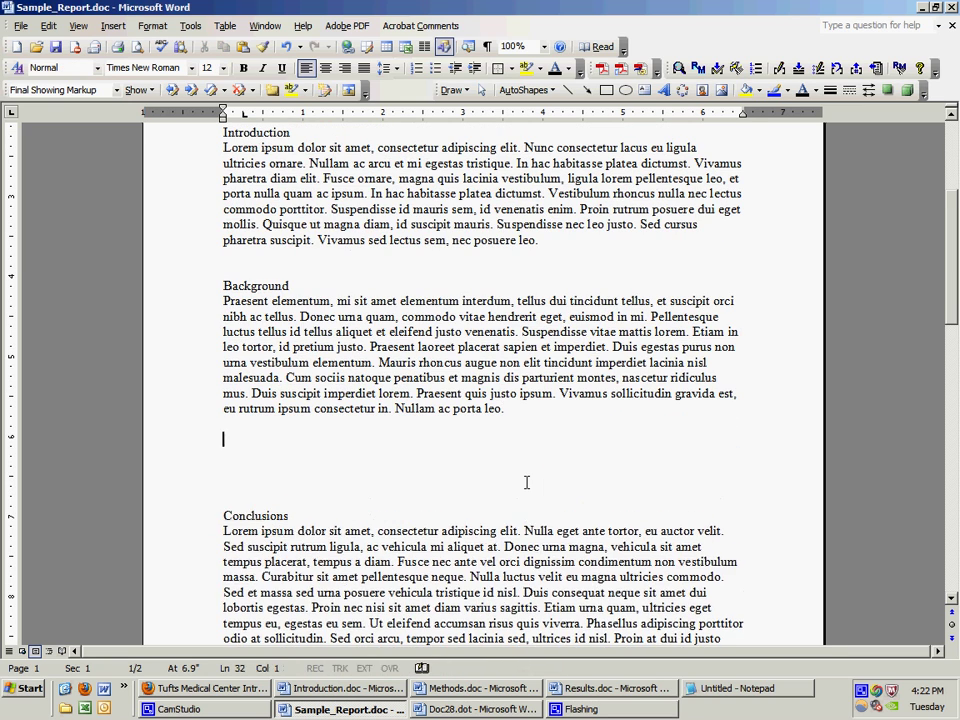
{"action": "right_click", "coordinate": [348, 452]}
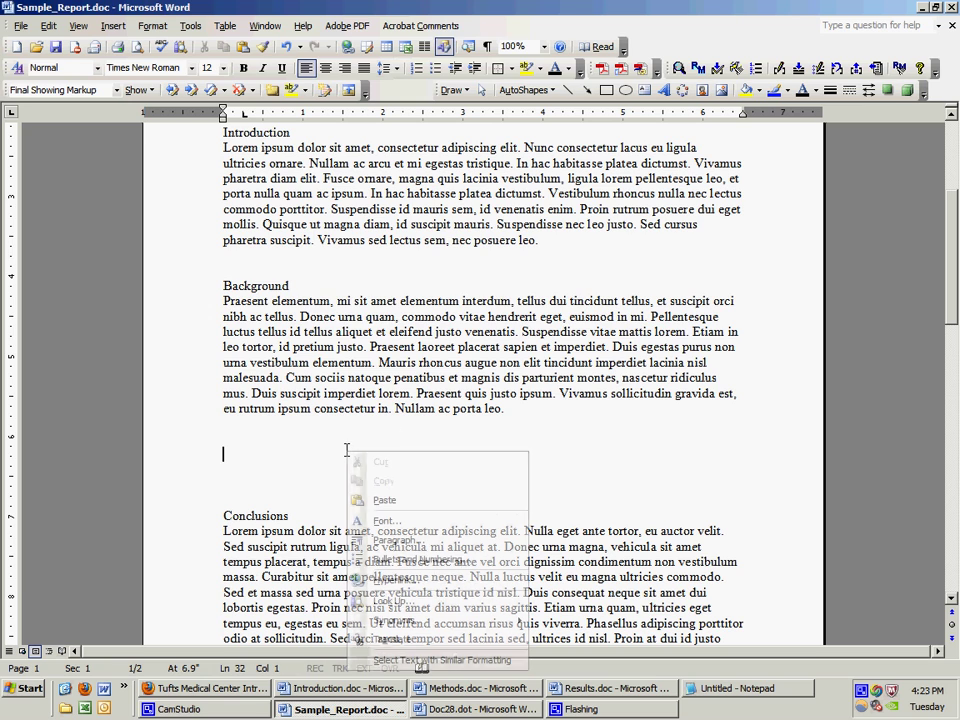
{"action": "left_click", "coordinate": [384, 499]}
{"action": "left_click", "coordinate": [428, 618]}
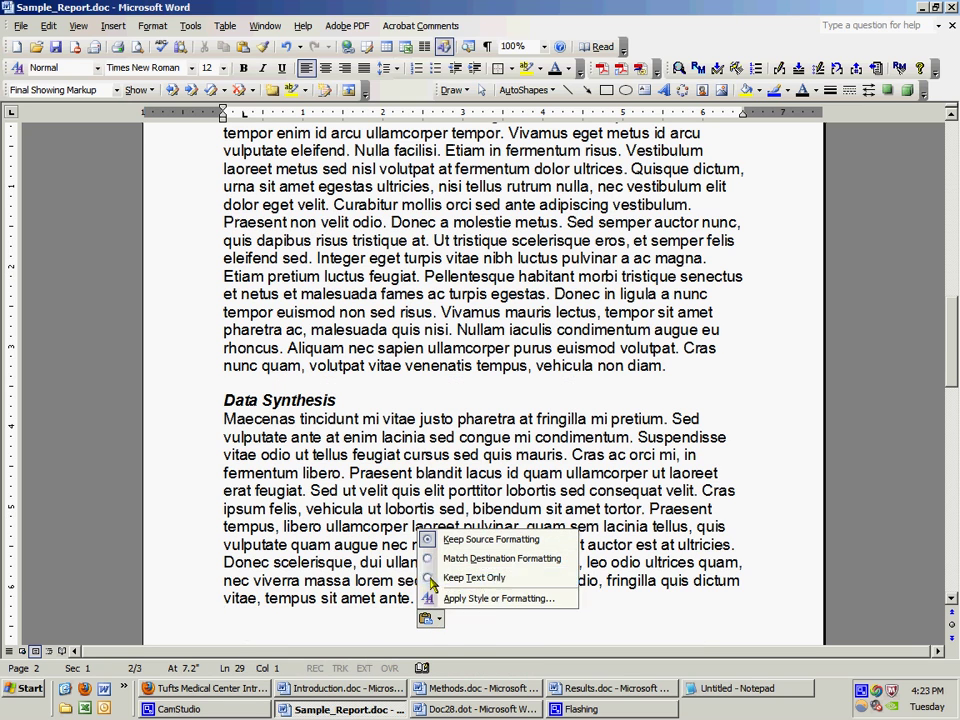
{"action": "left_click", "coordinate": [470, 578]}
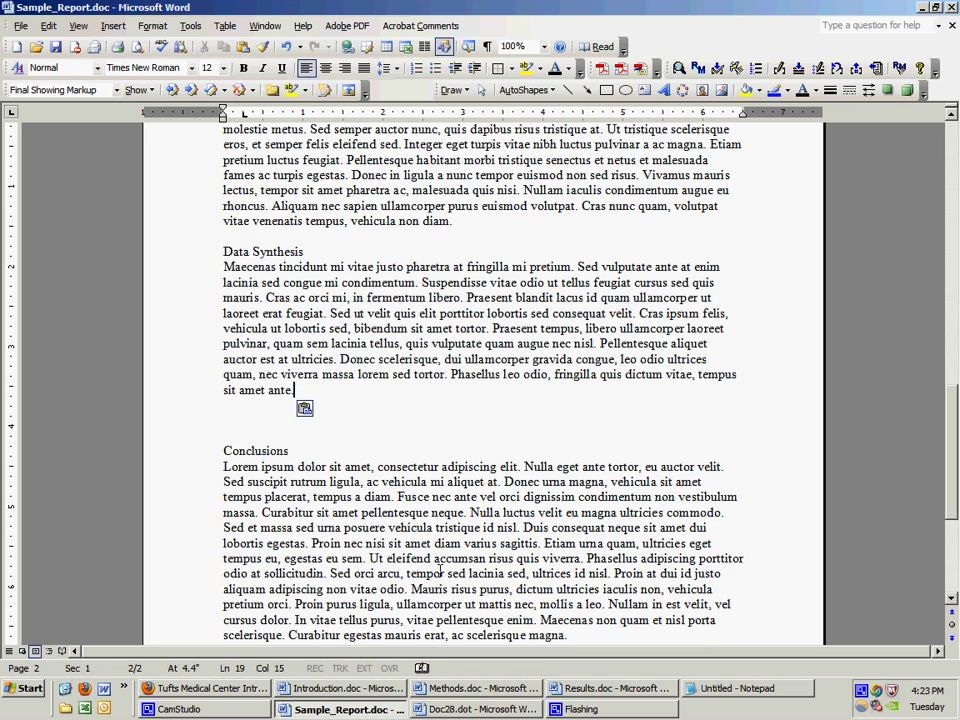
Switch to Results.doc and copy all its text from the beginning through the KQ2a paragraph.
{"action": "left_click", "coordinate": [615, 688]}
{"action": "left_click_drag", "start_coordinate": [221, 222], "coordinate": [748, 570]}
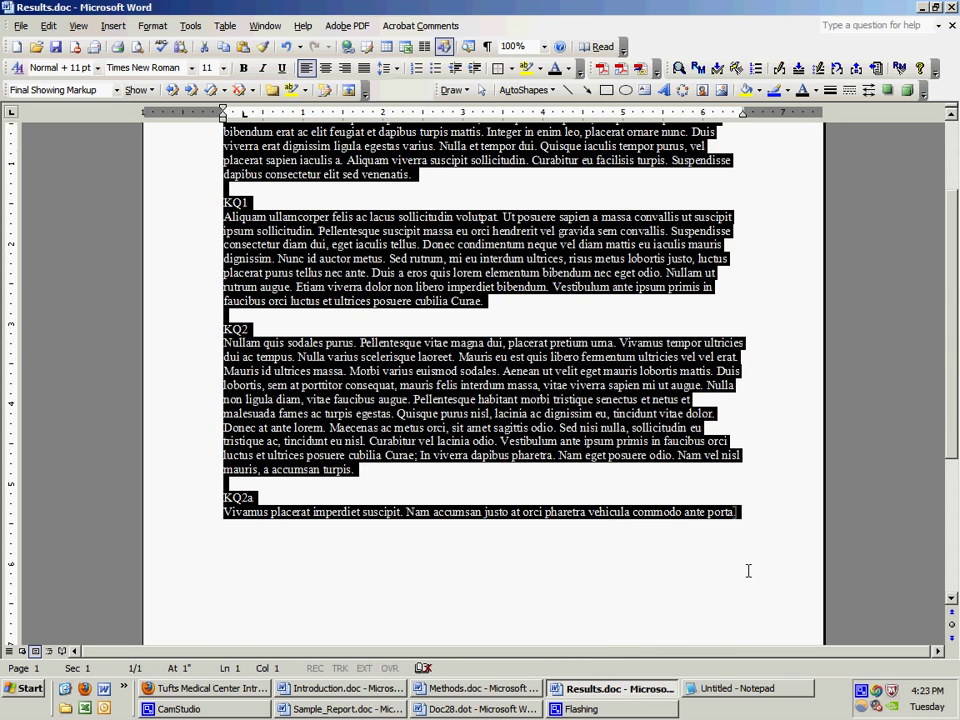
{"action": "right_click", "coordinate": [416, 395]}
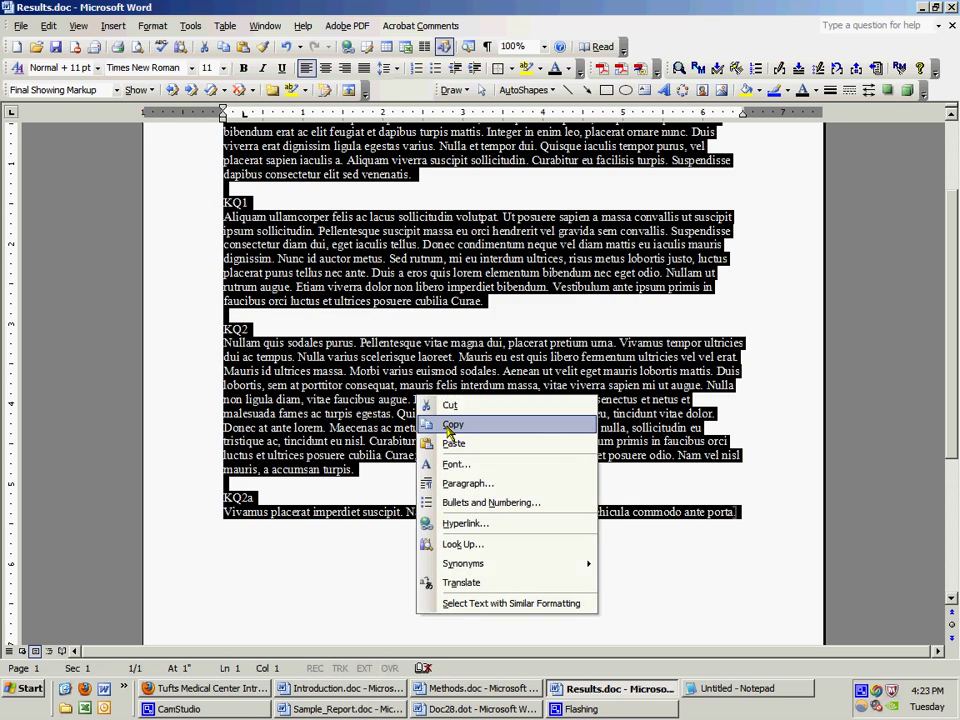
{"action": "left_click", "coordinate": [450, 425]}
Paste the results text into Sample_Report.doc between the Data Synthesis and Conclusions sections, keeping text only.
{"action": "left_click", "coordinate": [350, 708]}
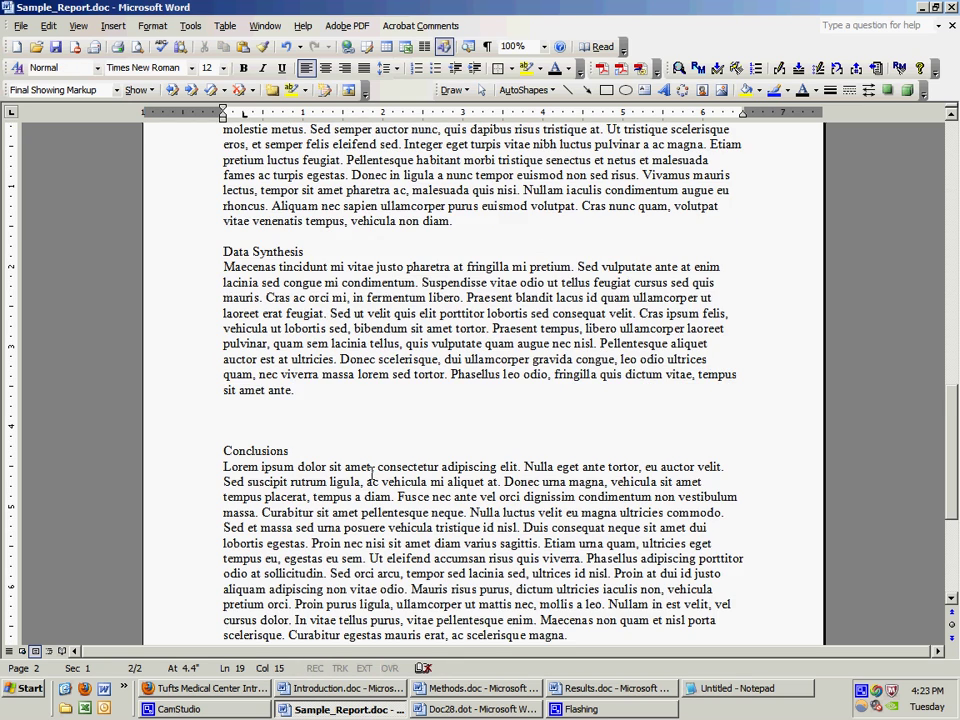
{"action": "scroll", "coordinate": [371, 473], "scroll_direction": "down", "scroll_amount": 2}
{"action": "key", "text": "Return"}
{"action": "key", "text": "Return"}
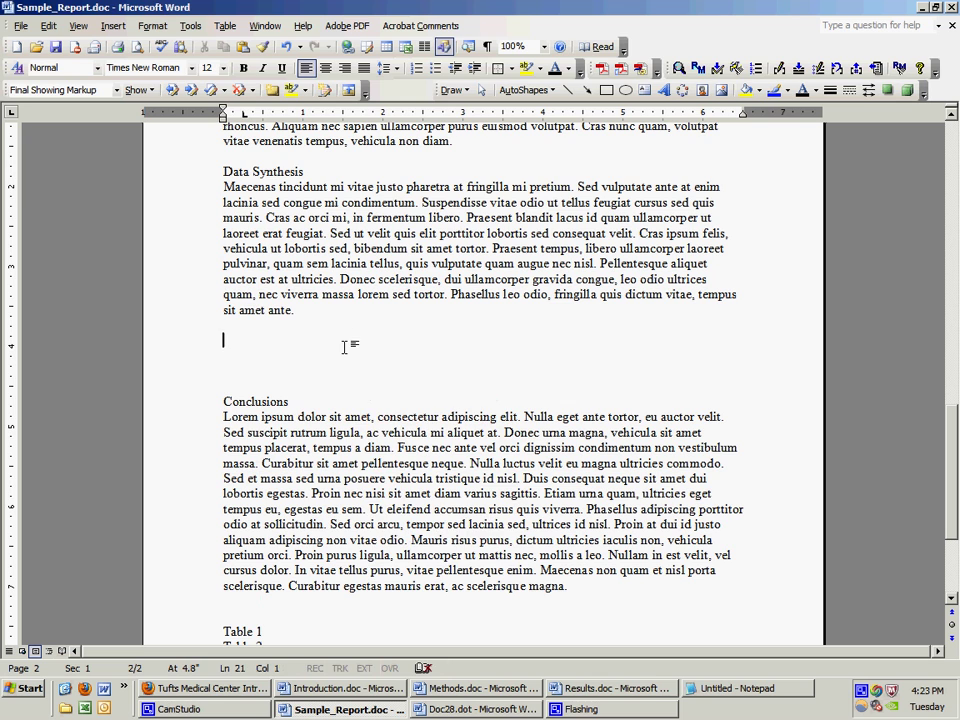
{"action": "right_click", "coordinate": [344, 347]}
{"action": "left_click", "coordinate": [377, 394]}
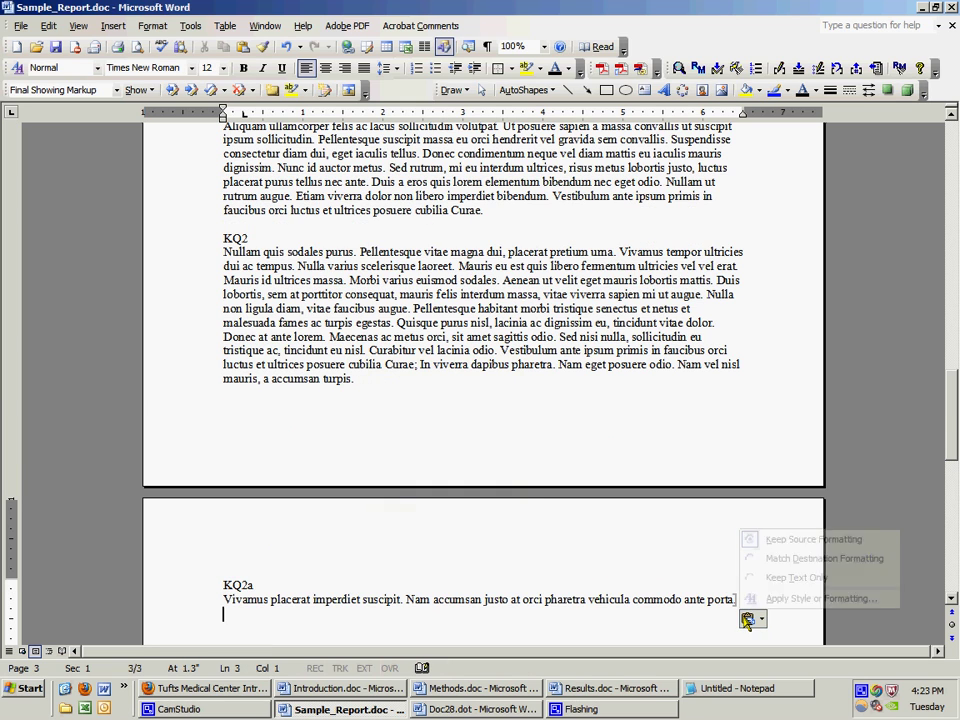
{"action": "left_click", "coordinate": [760, 577]}
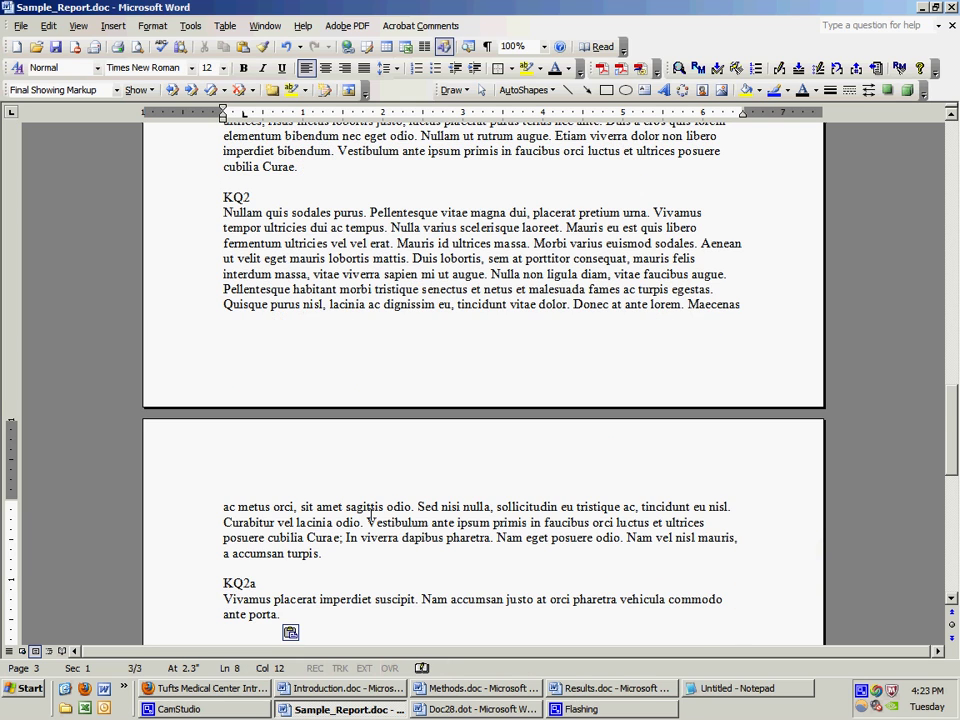
Check the combined report through to References, return to its beginning and display the Styles and Formatting list.
{"action": "scroll", "coordinate": [371, 513], "scroll_direction": "down", "scroll_amount": 5}
{"action": "scroll", "coordinate": [360, 521], "scroll_direction": "down", "scroll_amount": 8}
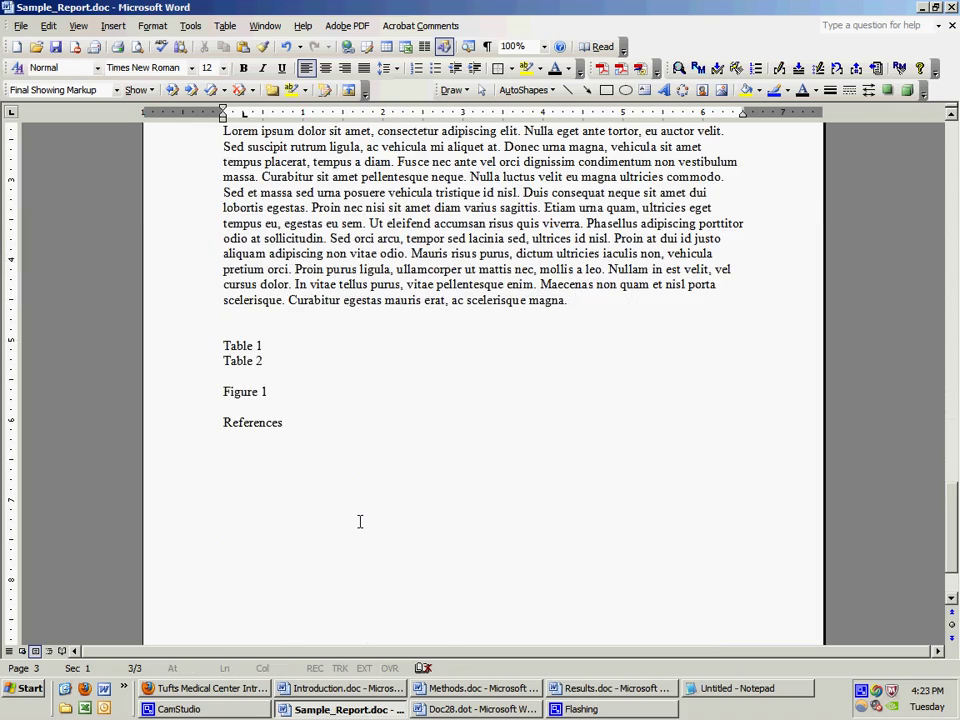
{"action": "scroll", "coordinate": [360, 521], "scroll_direction": "up", "scroll_amount": 20}
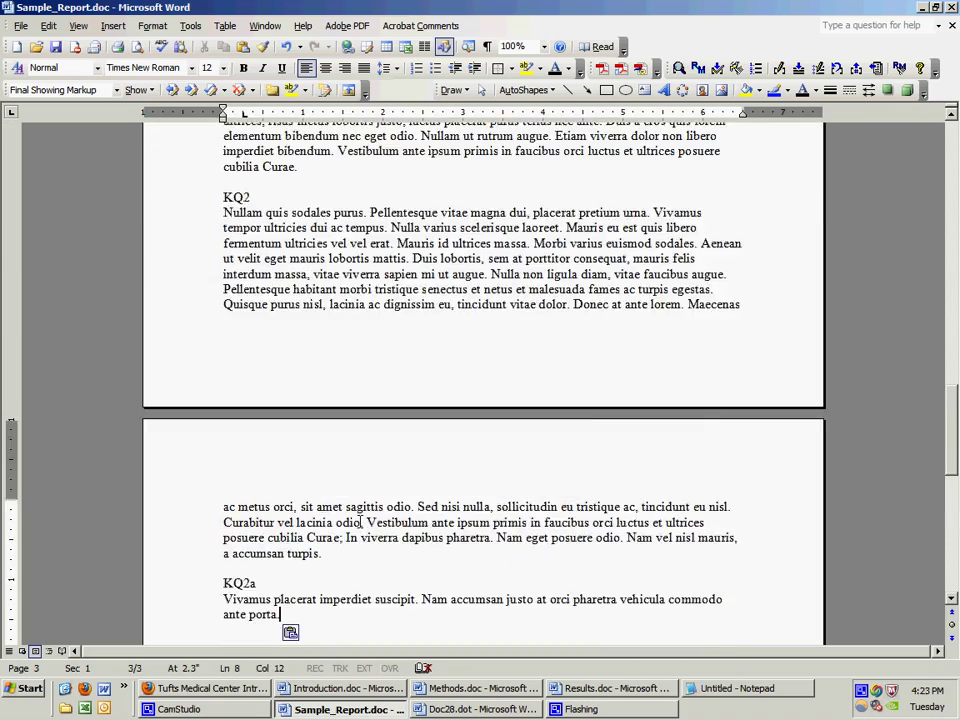
{"action": "scroll", "coordinate": [360, 521], "scroll_direction": "up", "scroll_amount": 15}
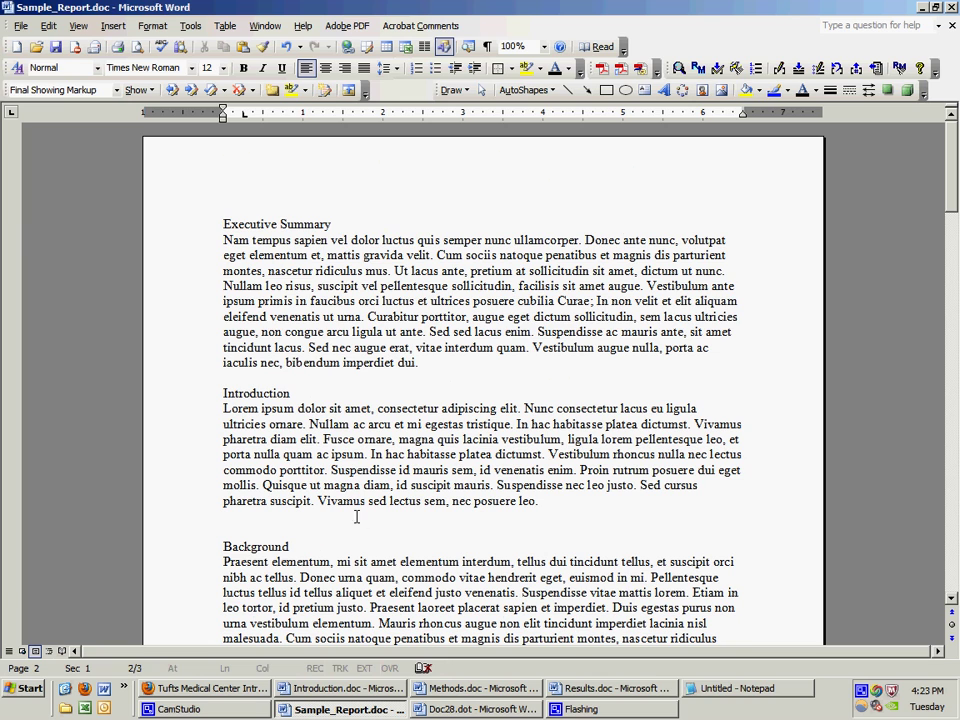
{"action": "left_click", "coordinate": [152, 30]}
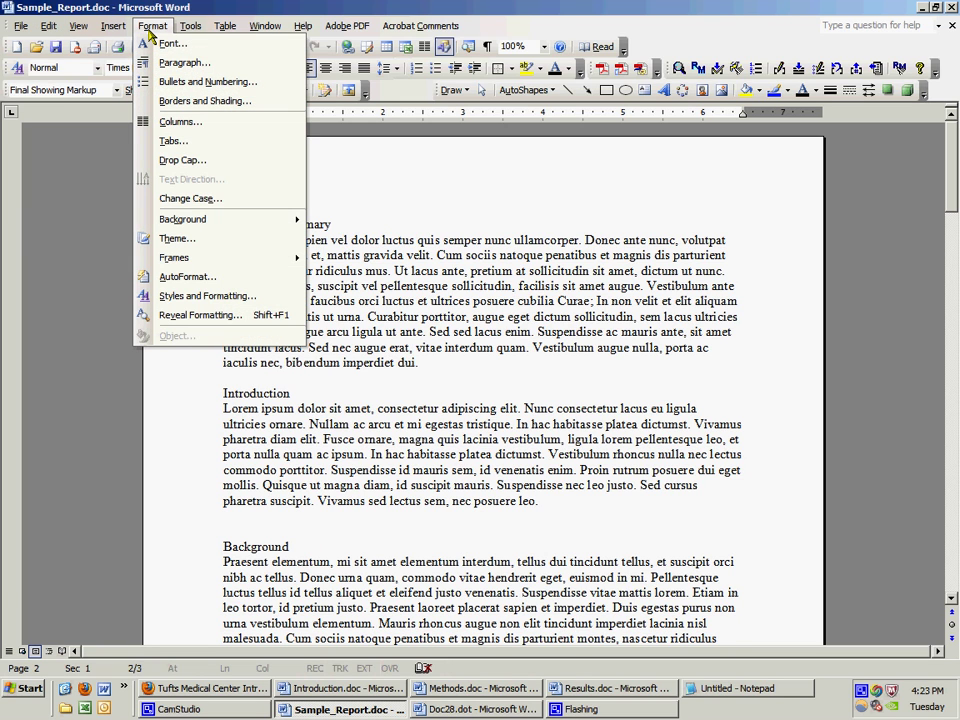
{"action": "left_click", "coordinate": [212, 296]}
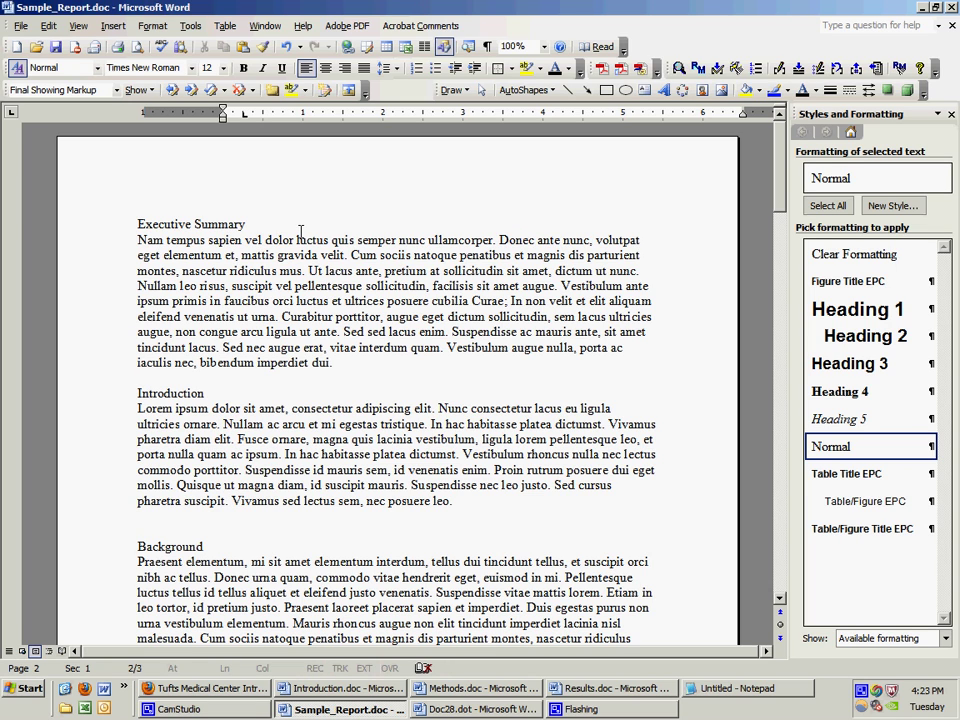
Apply the Heading 1 style to the Executive Summary and Introduction headings.
{"action": "left_click_drag", "start_coordinate": [248, 223], "coordinate": [137, 223]}
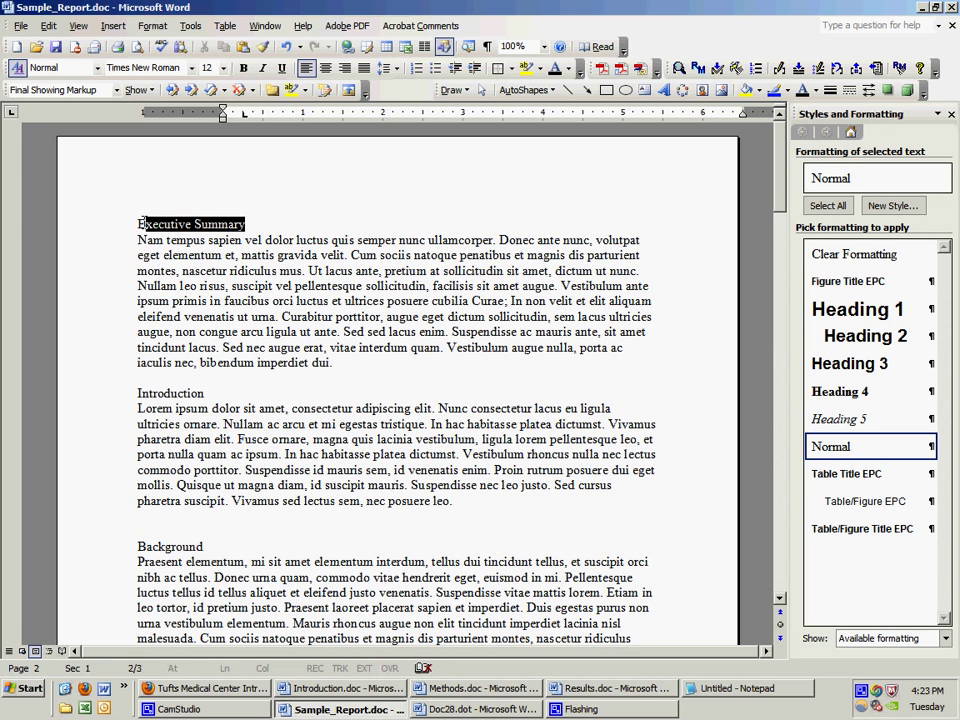
{"action": "left_click", "coordinate": [862, 311]}
{"action": "left_click_drag", "start_coordinate": [205, 414], "coordinate": [137, 414]}
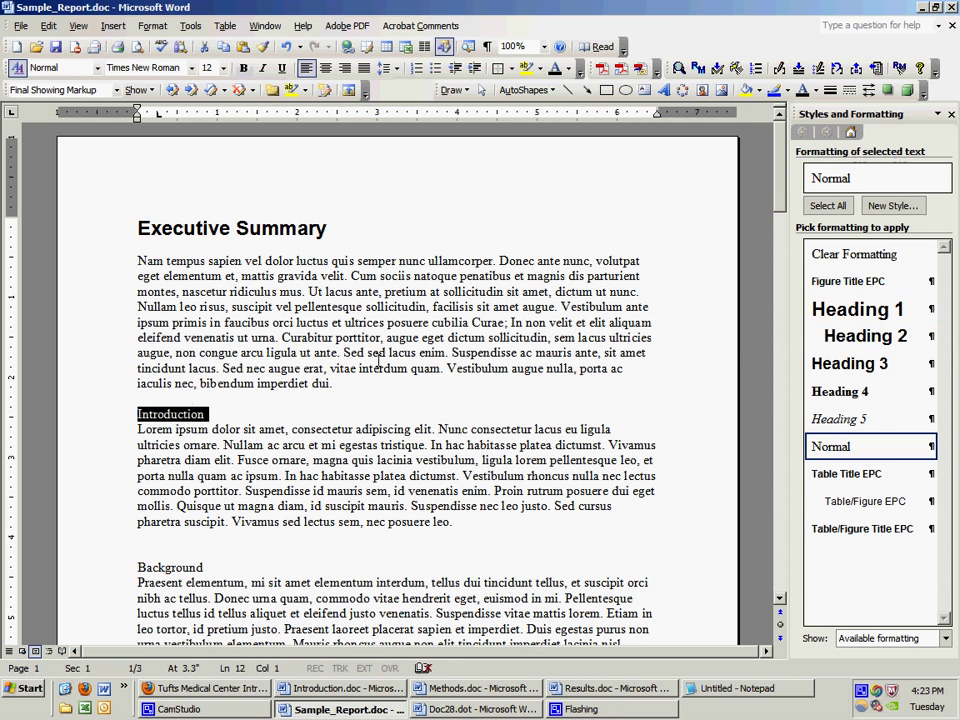
{"action": "left_click", "coordinate": [860, 309]}
Apply the Heading 1 style to the Background and Methods headings.
{"action": "scroll", "coordinate": [230, 153], "scroll_direction": "down", "scroll_amount": 3}
{"action": "left_click", "coordinate": [296, 200]}
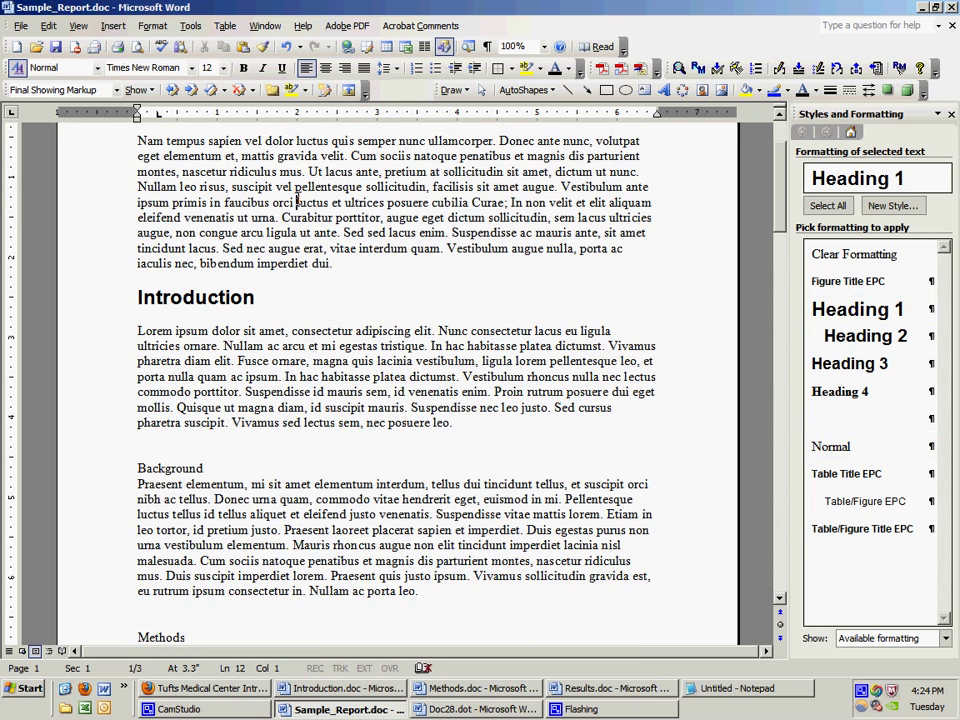
{"action": "scroll", "coordinate": [328, 297], "scroll_direction": "down", "scroll_amount": 3}
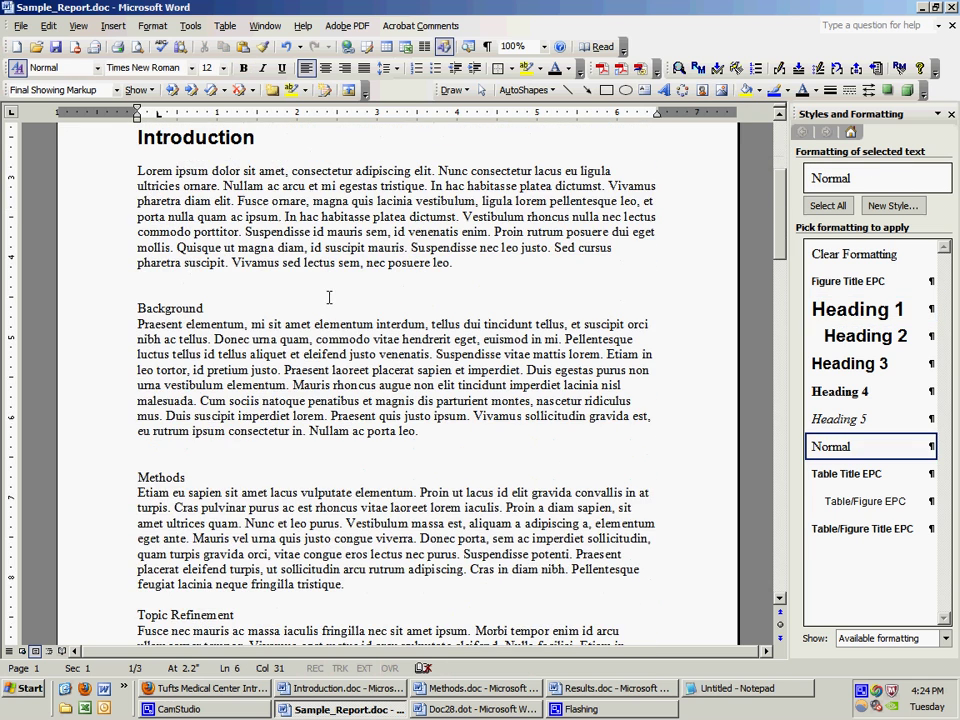
{"action": "left_click", "coordinate": [120, 311]}
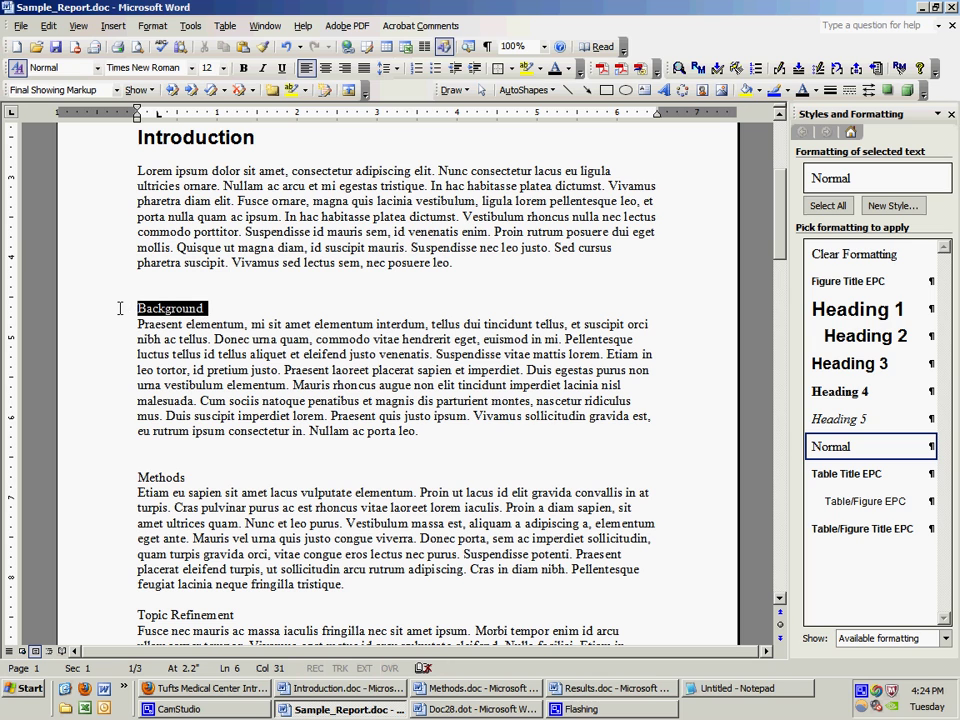
{"action": "left_click", "coordinate": [832, 313]}
{"action": "scroll", "coordinate": [330, 360], "scroll_direction": "down", "scroll_amount": 2}
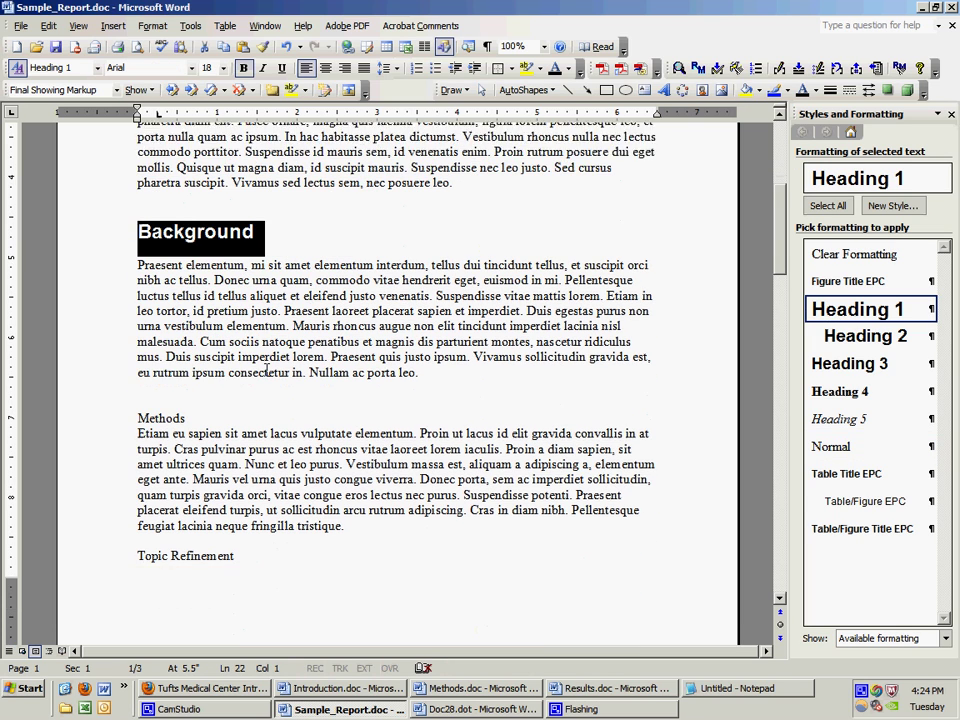
{"action": "left_click", "coordinate": [120, 378]}
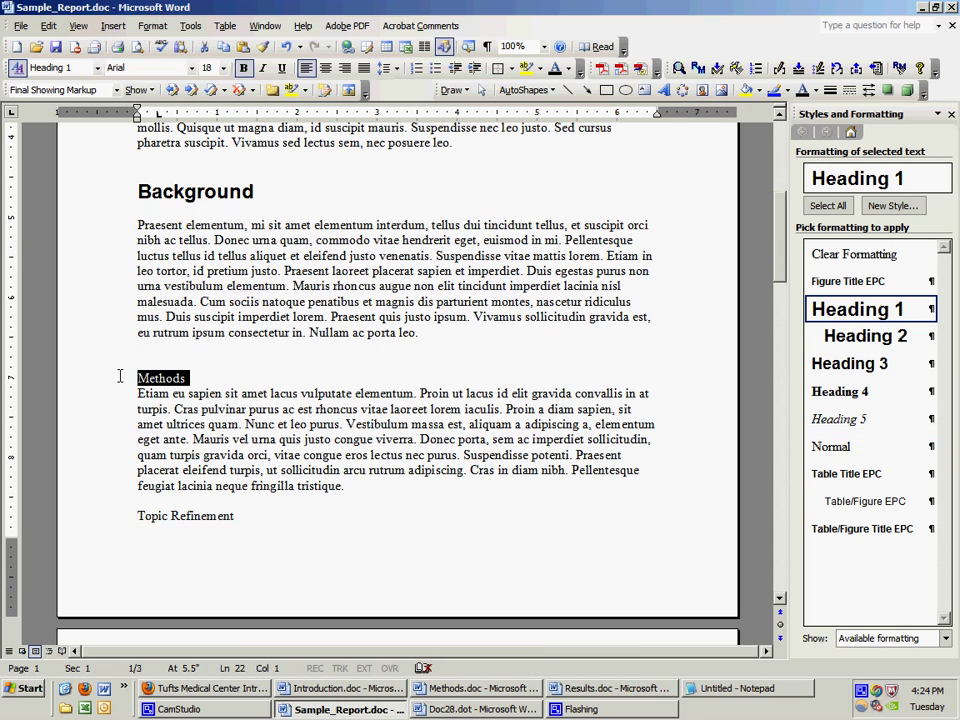
{"action": "left_click", "coordinate": [840, 309]}
Apply the Heading 2 style to the Topic Refinement and Data Synthesis headings.
{"action": "scroll", "coordinate": [388, 369], "scroll_direction": "down", "scroll_amount": 2}
{"action": "scroll", "coordinate": [390, 370], "scroll_direction": "down", "scroll_amount": 3}
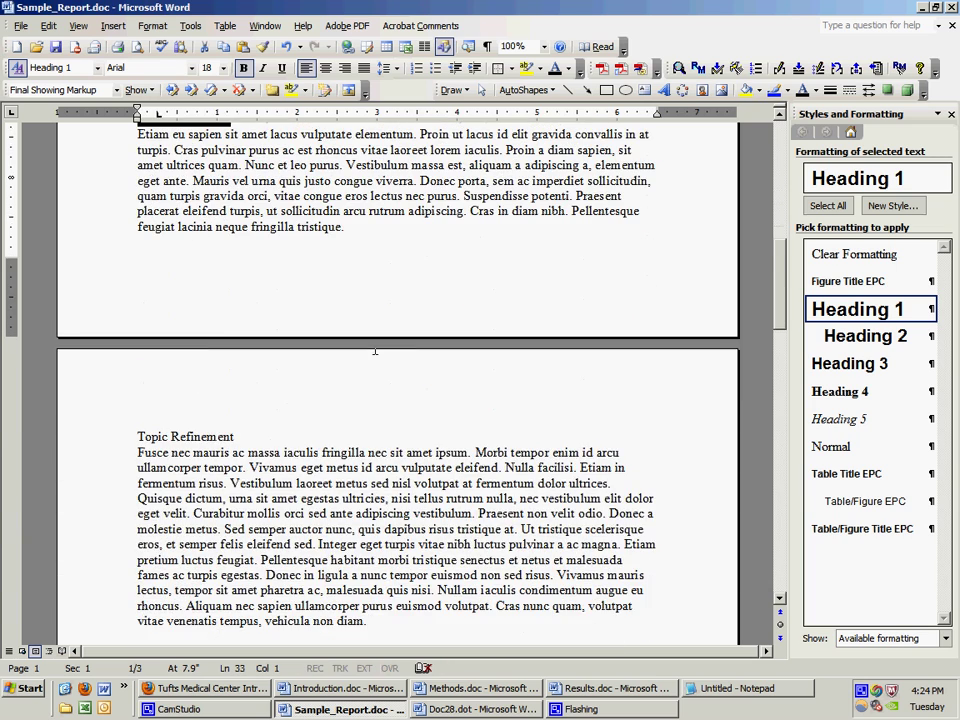
{"action": "scroll", "coordinate": [366, 343], "scroll_direction": "down", "scroll_amount": 3}
{"action": "left_click_drag", "start_coordinate": [247, 272], "coordinate": [115, 278]}
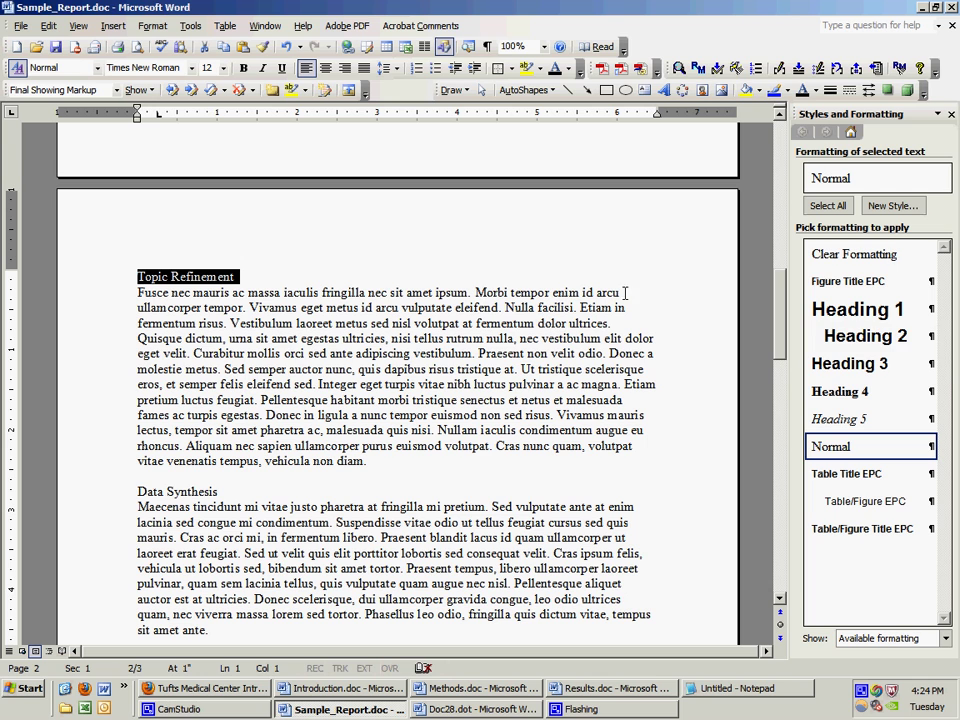
{"action": "left_click", "coordinate": [855, 338]}
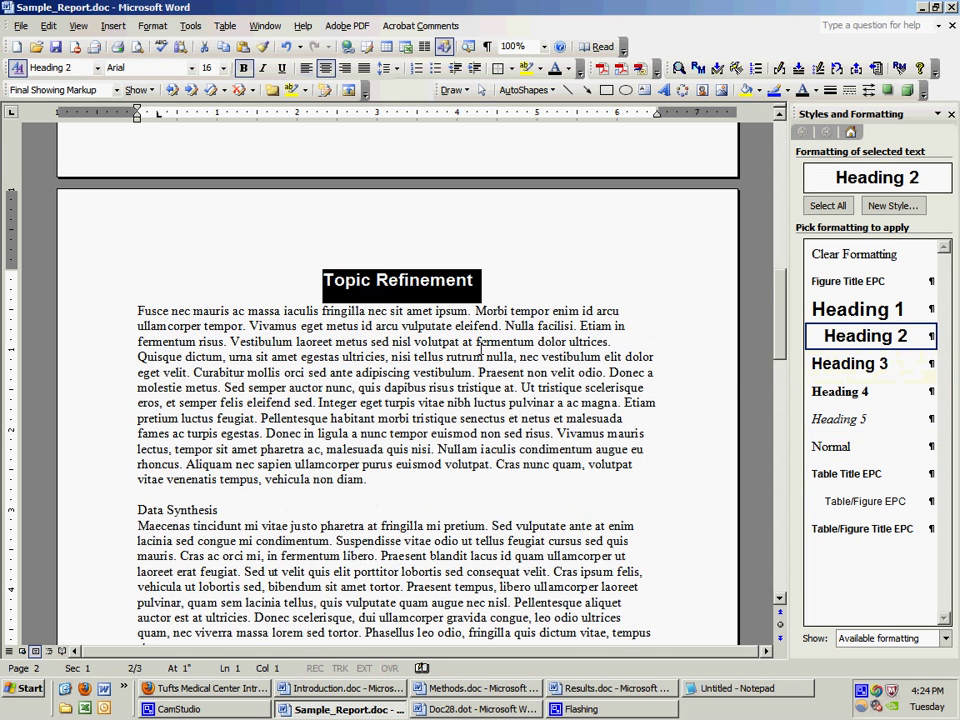
{"action": "scroll", "coordinate": [300, 400], "scroll_direction": "down", "scroll_amount": 2}
{"action": "left_click", "coordinate": [224, 390]}
{"action": "left_click", "coordinate": [121, 395]}
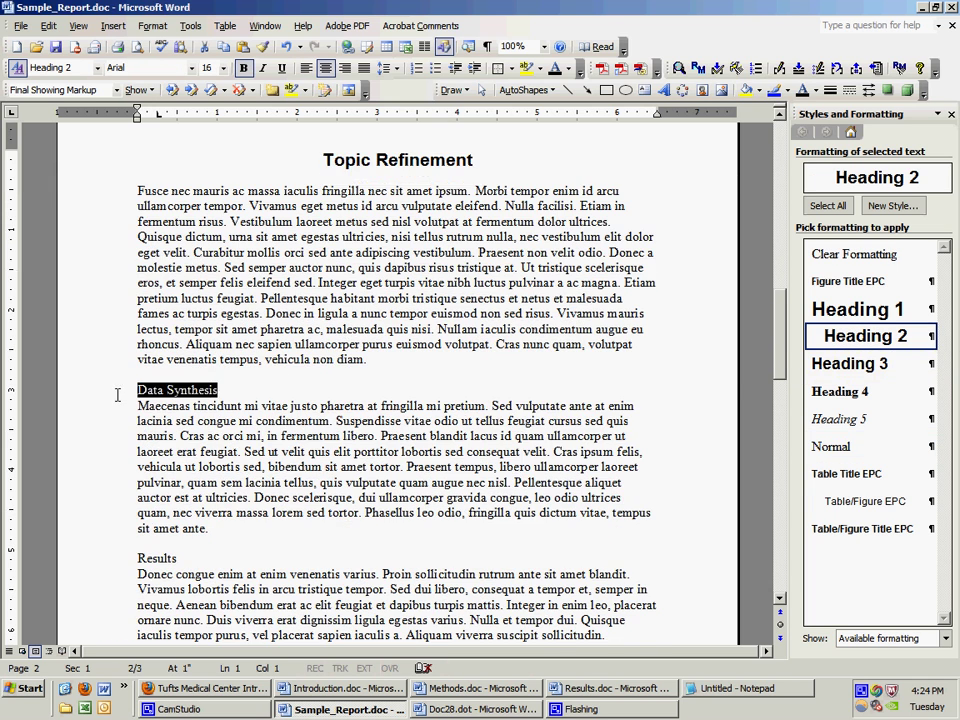
{"action": "left_click", "coordinate": [889, 337]}
Apply the Heading 1 style to the Results heading.
{"action": "scroll", "coordinate": [531, 357], "scroll_direction": "down", "scroll_amount": 3}
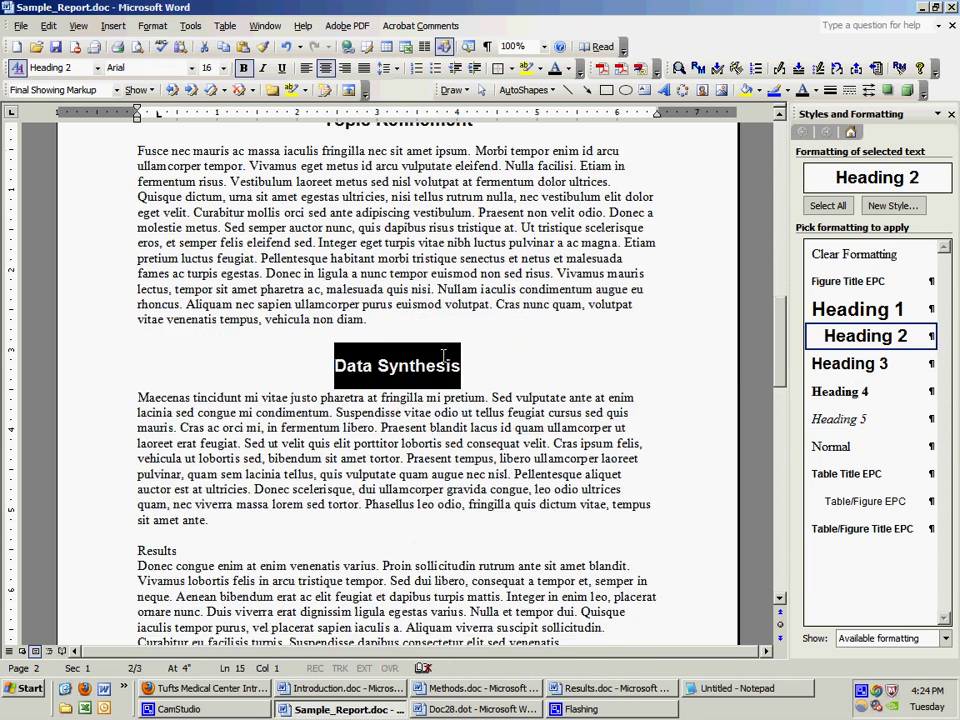
{"action": "left_click", "coordinate": [180, 430]}
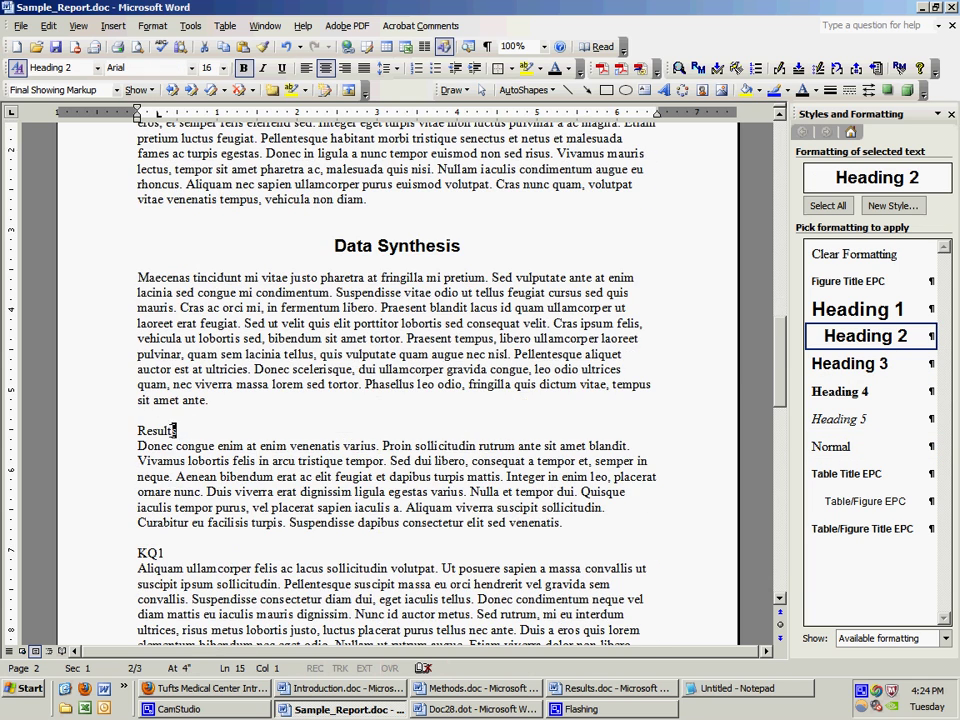
{"action": "left_click", "coordinate": [130, 430]}
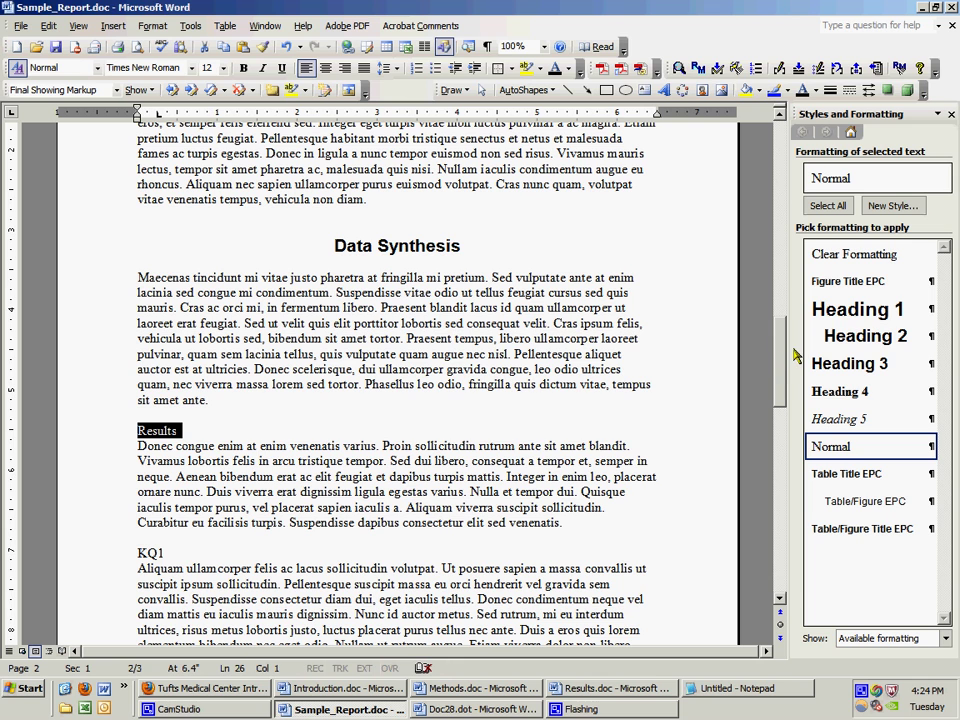
{"action": "left_click", "coordinate": [870, 309]}
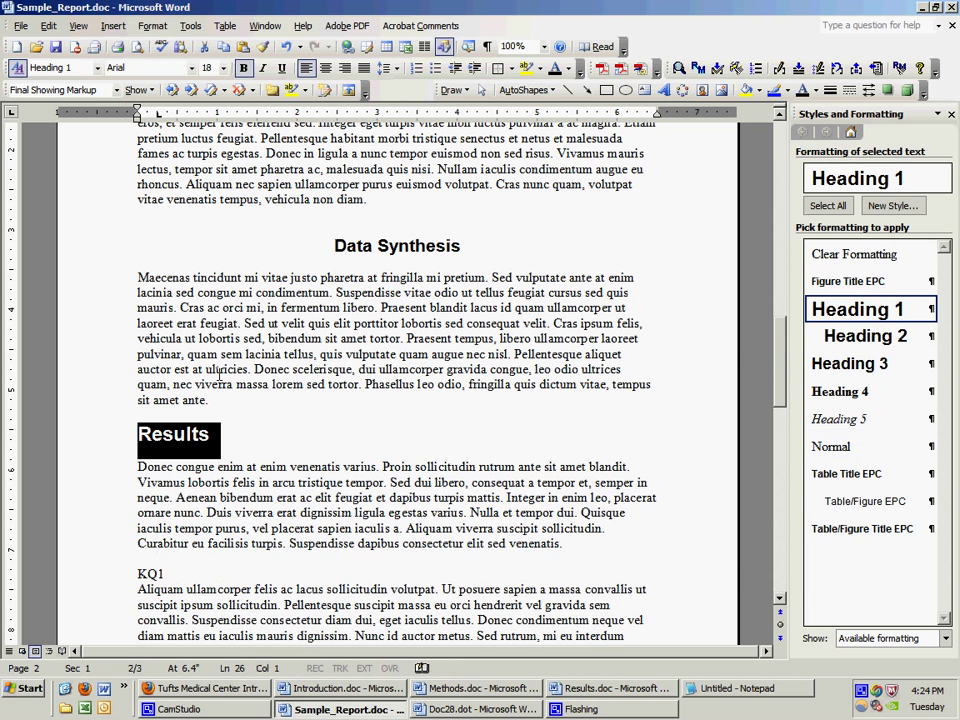
Apply the Heading 2 style to the KQ1 and KQ2 headings.
{"action": "scroll", "coordinate": [219, 373], "scroll_direction": "down", "scroll_amount": 4}
{"action": "left_click", "coordinate": [160, 373]}
{"action": "left_click", "coordinate": [107, 372]}
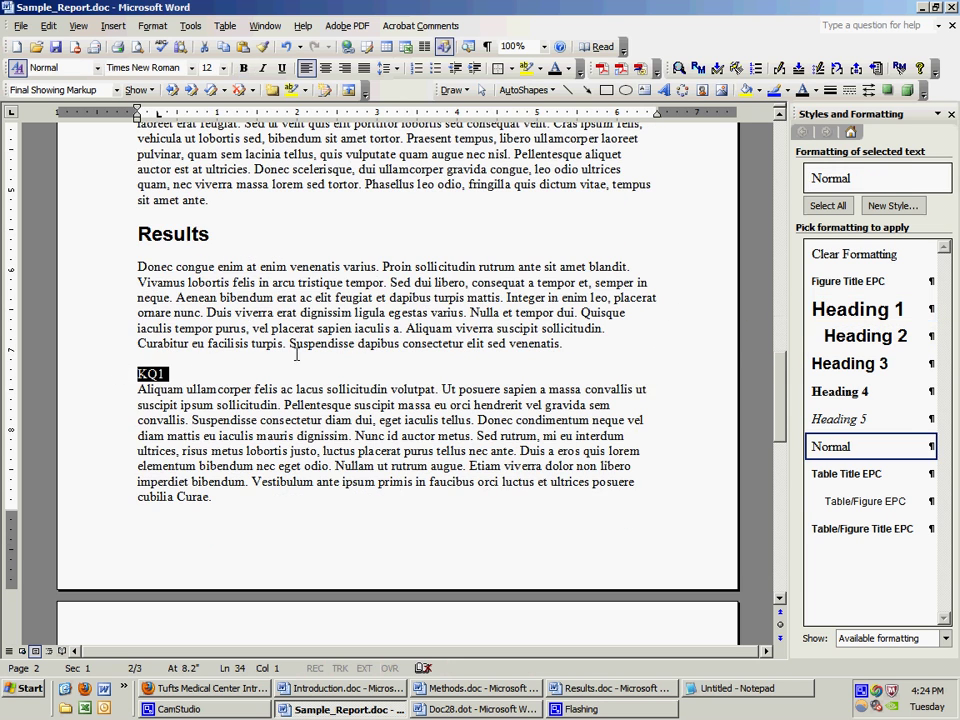
{"action": "left_click", "coordinate": [866, 336]}
{"action": "scroll", "coordinate": [428, 404], "scroll_direction": "down", "scroll_amount": 5}
{"action": "scroll", "coordinate": [424, 402], "scroll_direction": "down", "scroll_amount": 1}
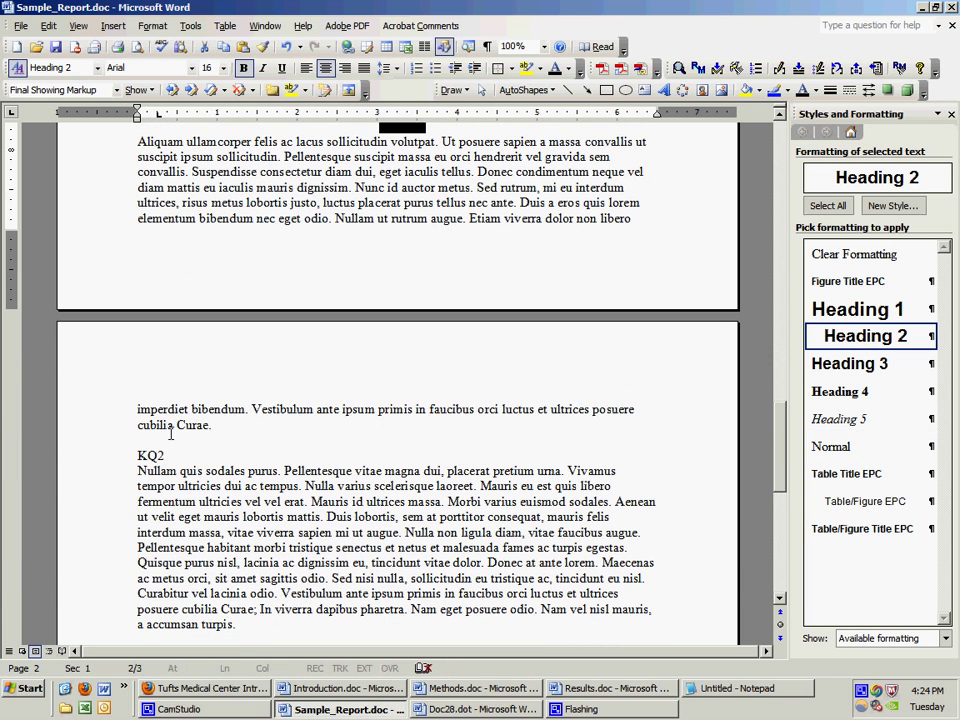
{"action": "left_click", "coordinate": [110, 455]}
{"action": "left_click", "coordinate": [829, 339]}
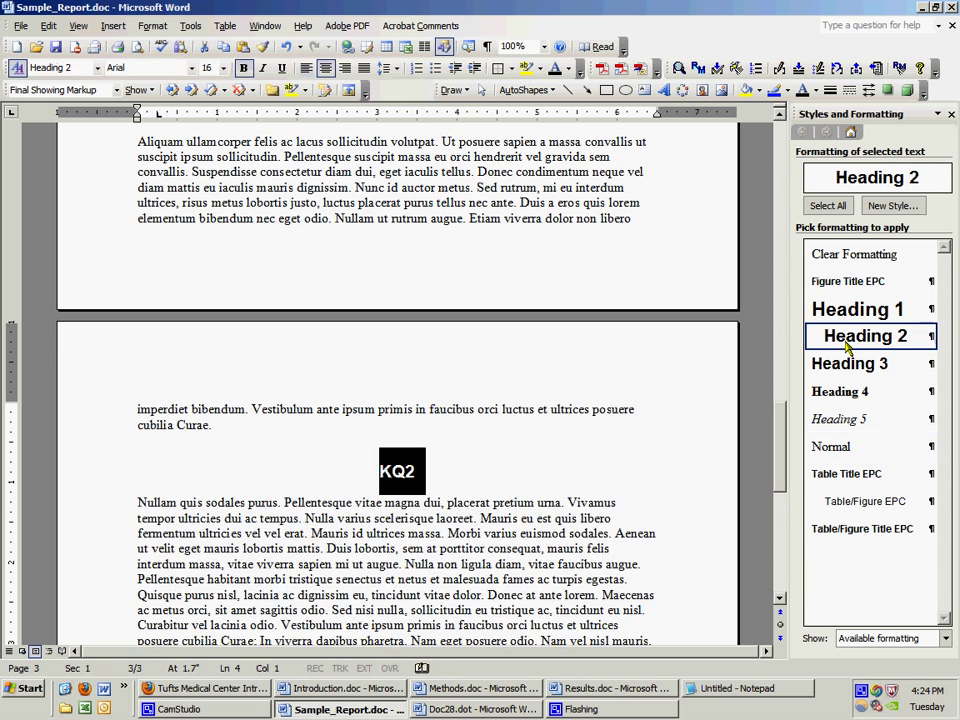
Apply the Heading 3 style to the KQ2a heading and the Heading 1 style to the Conclusions heading.
{"action": "scroll", "coordinate": [334, 444], "scroll_direction": "down", "scroll_amount": 6}
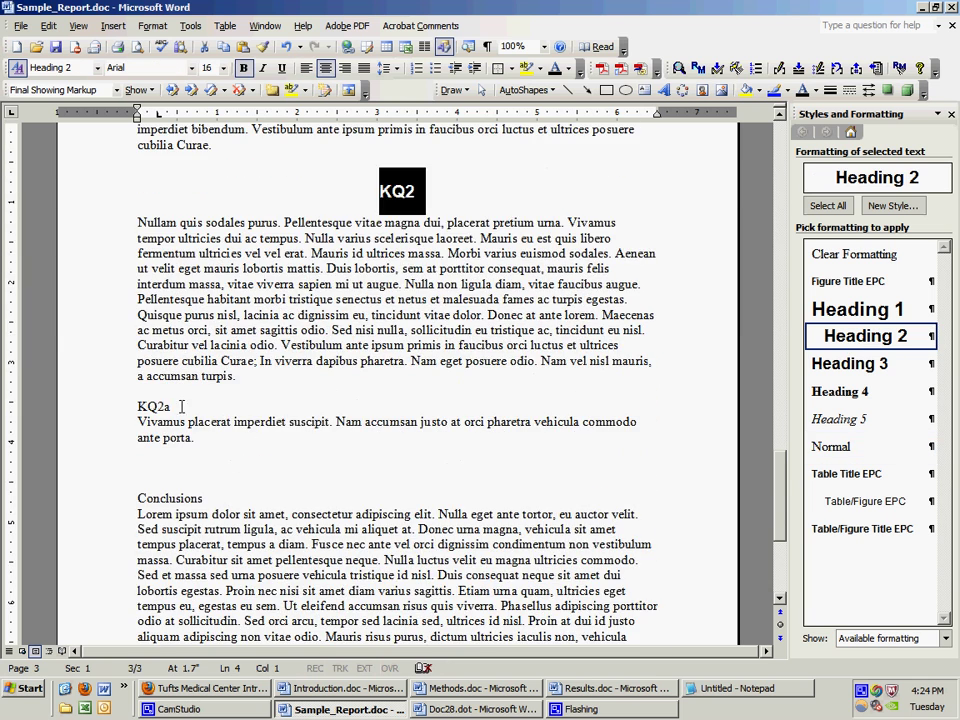
{"action": "left_click_drag", "start_coordinate": [181, 406], "coordinate": [130, 406]}
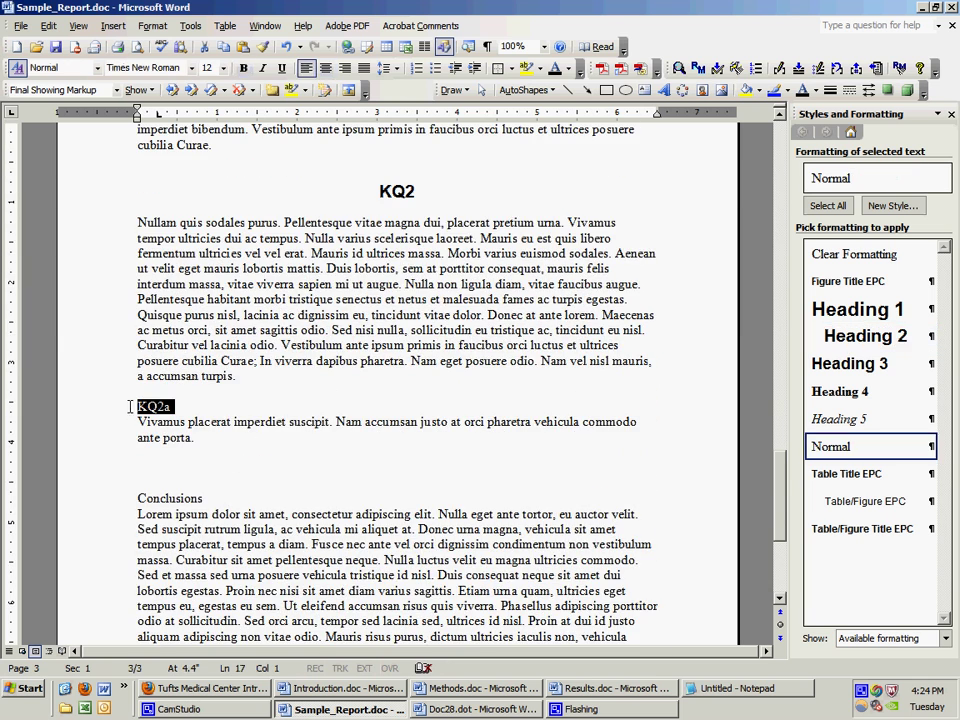
{"action": "left_click", "coordinate": [853, 365]}
{"action": "scroll", "coordinate": [259, 452], "scroll_direction": "down", "scroll_amount": 3}
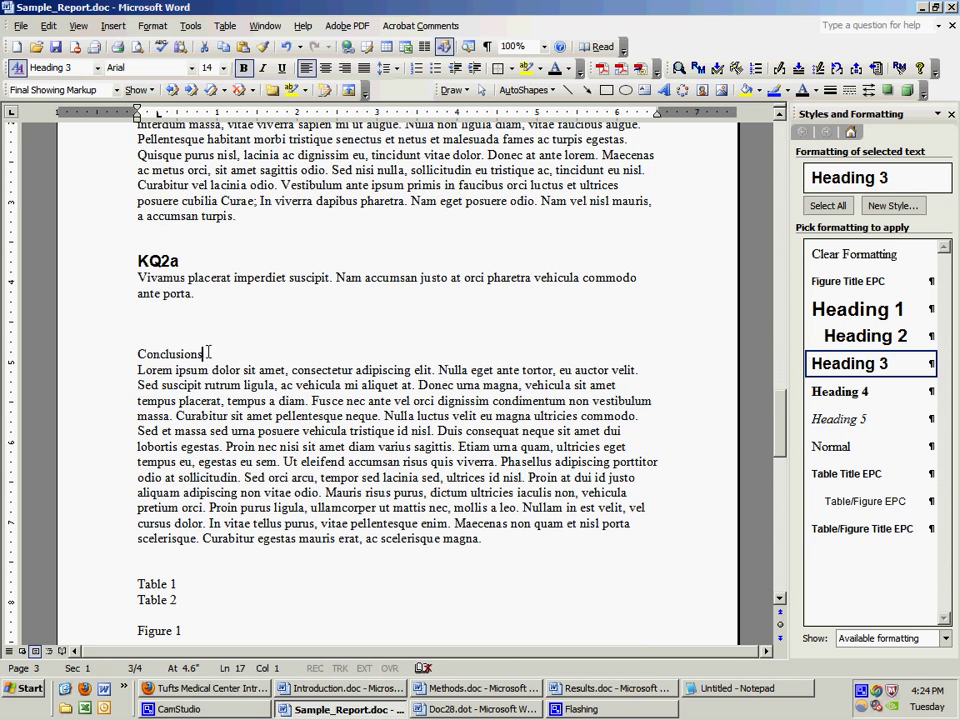
{"action": "left_click_drag", "start_coordinate": [208, 354], "coordinate": [130, 354]}
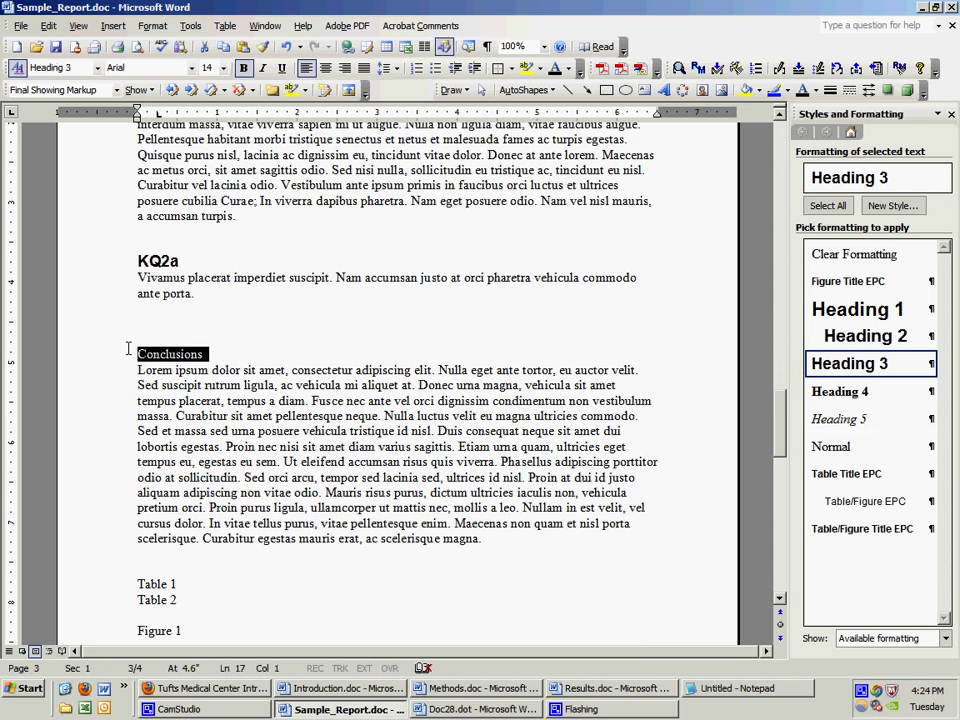
{"action": "left_click", "coordinate": [857, 312]}
Apply the Table Title EPC style to the Table 1 and Table 2 lines and Figure Title EPC to the Figure 1 line.
{"action": "scroll", "coordinate": [215, 458], "scroll_direction": "down", "scroll_amount": 1}
{"action": "scroll", "coordinate": [214, 460], "scroll_direction": "down", "scroll_amount": 4}
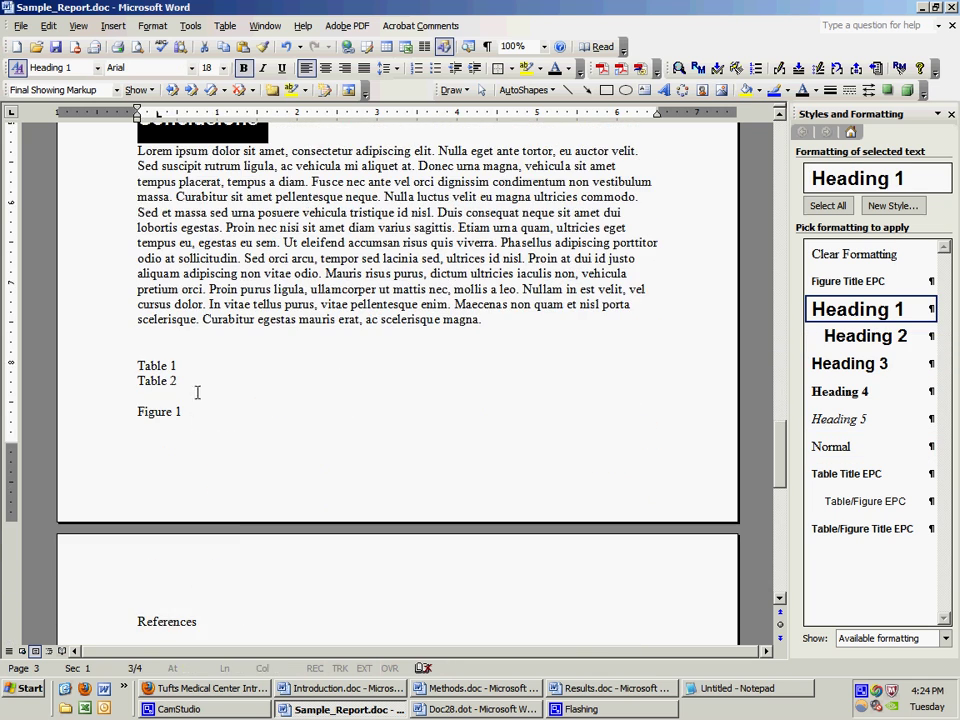
{"action": "left_click_drag", "start_coordinate": [197, 392], "coordinate": [137, 366]}
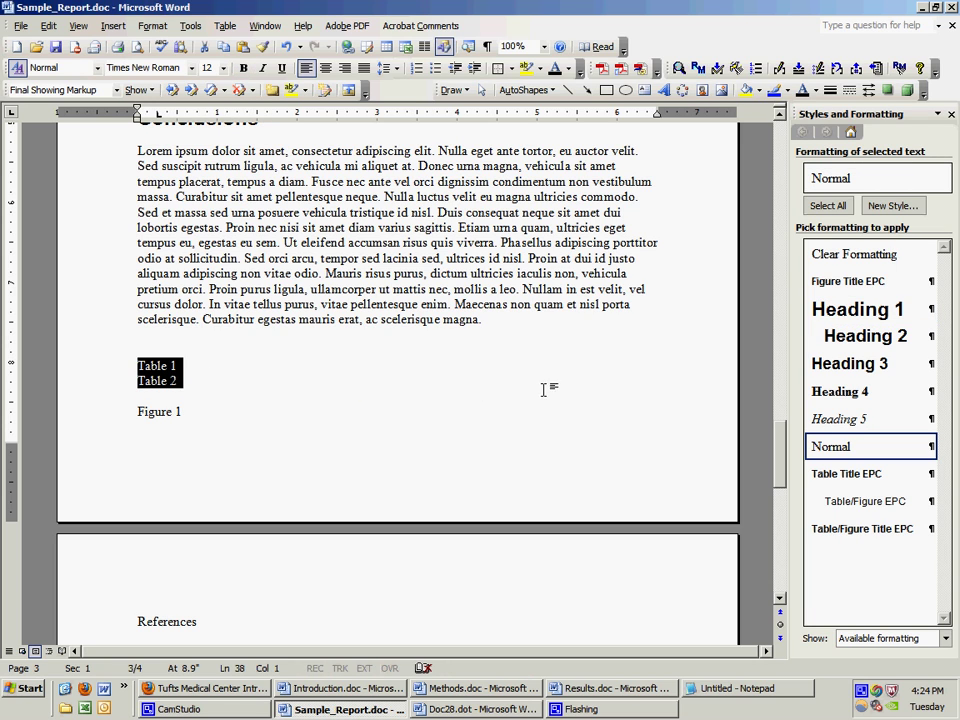
{"action": "left_click", "coordinate": [848, 474]}
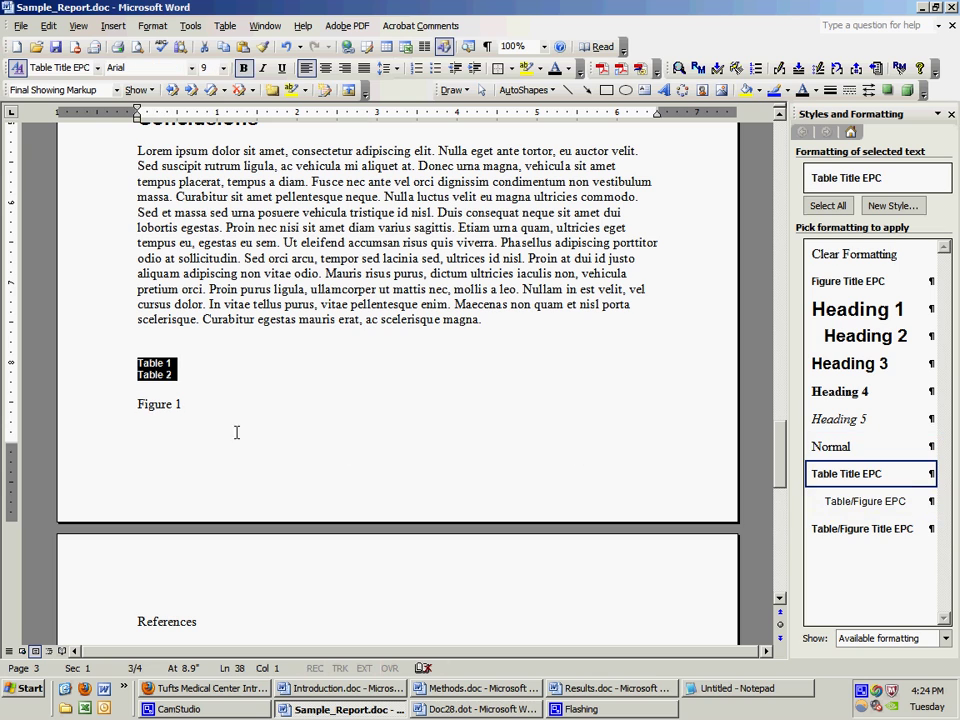
{"action": "left_click", "coordinate": [199, 410]}
{"action": "left_click_drag", "start_coordinate": [199, 410], "coordinate": [137, 404]}
{"action": "key", "text": "ctrl+shift+n"}
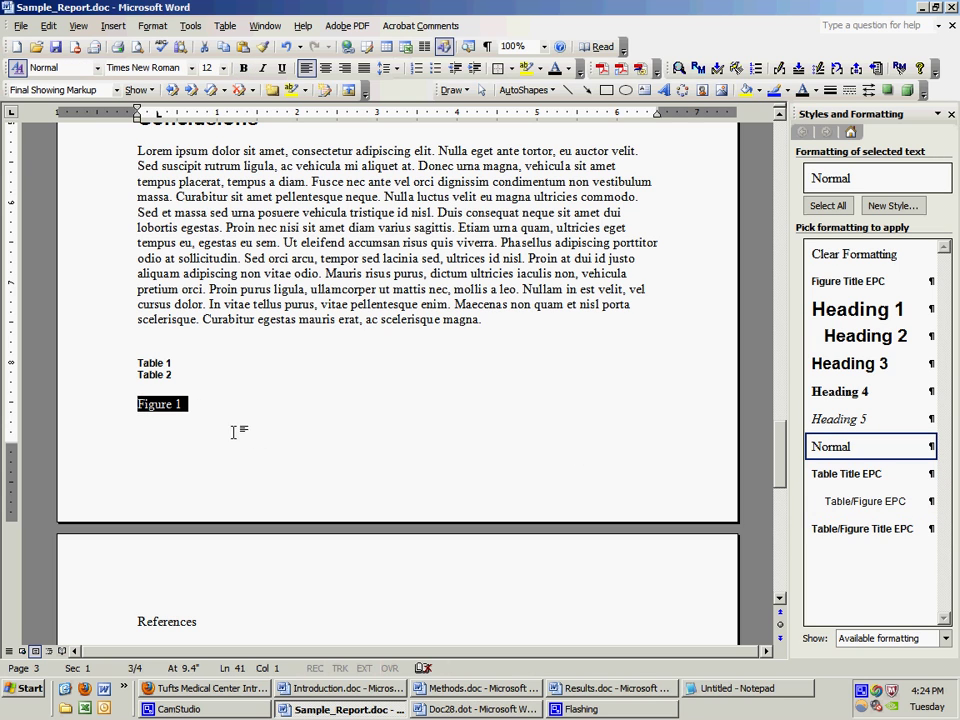
{"action": "left_click", "coordinate": [843, 283]}
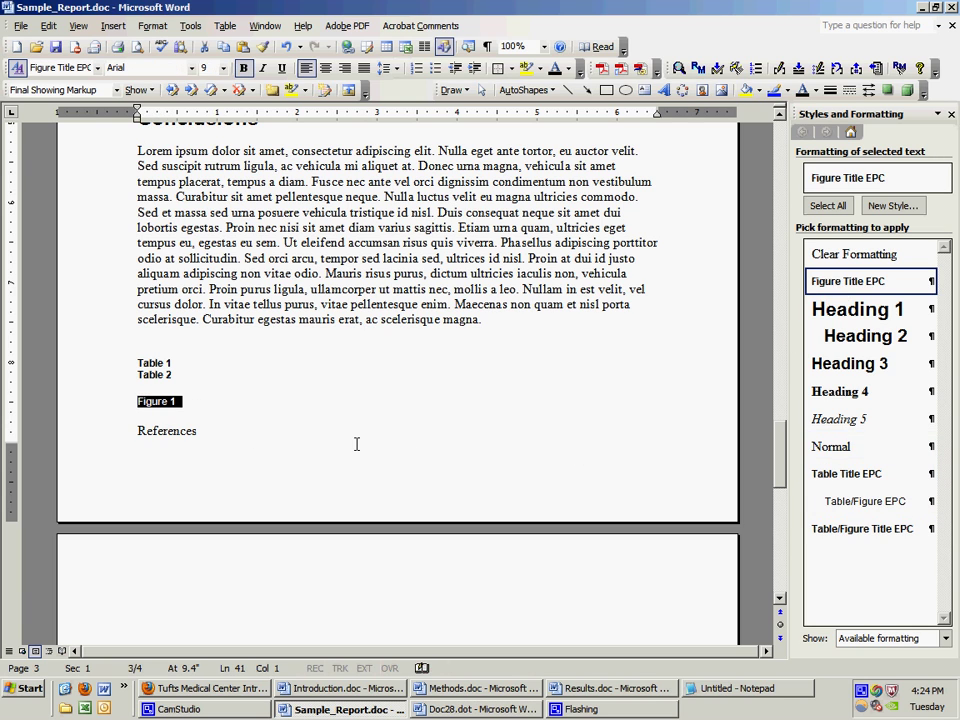
Apply the Heading 1 style to the References heading.
{"action": "left_click", "coordinate": [105, 430]}
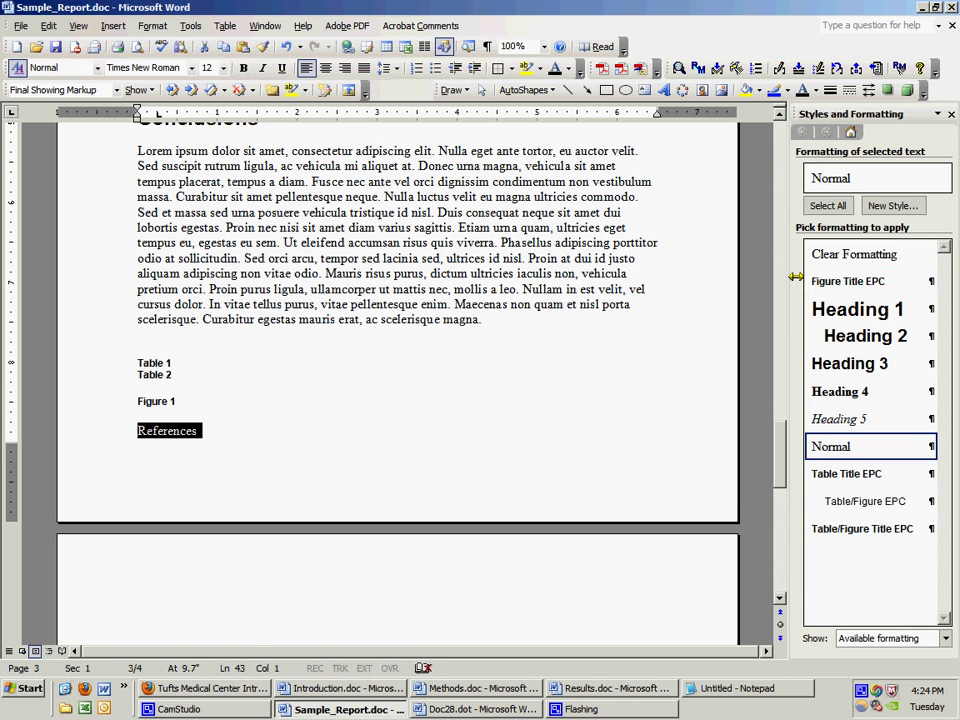
{"action": "left_click", "coordinate": [842, 311]}
{"action": "scroll", "coordinate": [302, 474], "scroll_direction": "down", "scroll_amount": 5}
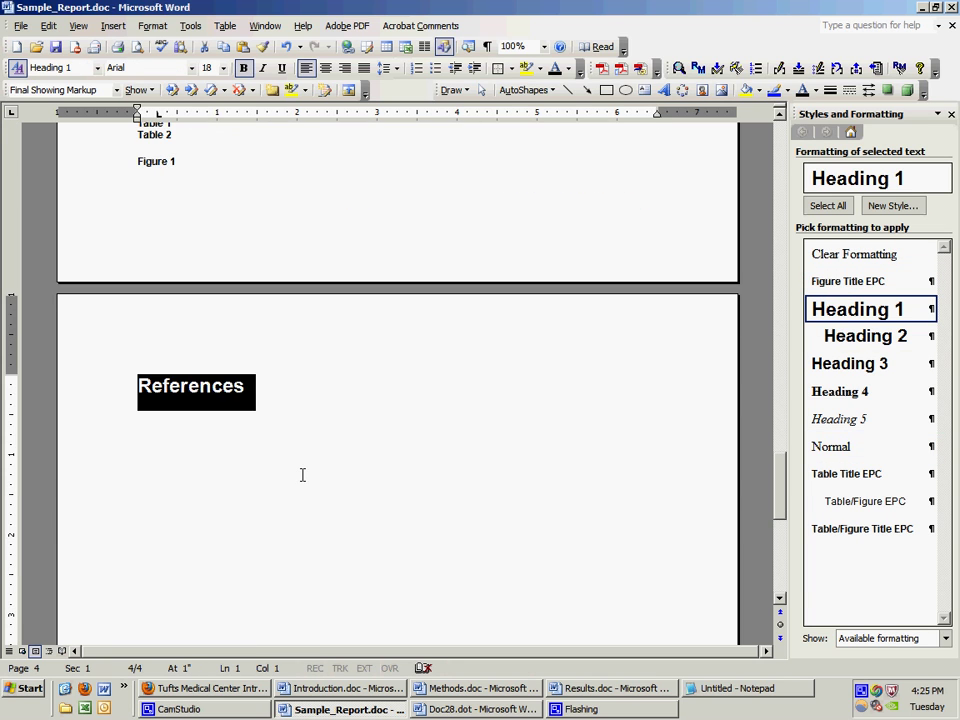
{"action": "key", "text": "Down"}
Add blank lines above the Executive Summary heading at the document's beginning and set the first one to the Normal style.
{"action": "scroll", "coordinate": [302, 475], "scroll_direction": "up", "scroll_amount": 7}
{"action": "scroll", "coordinate": [302, 474], "scroll_direction": "up", "scroll_amount": 20}
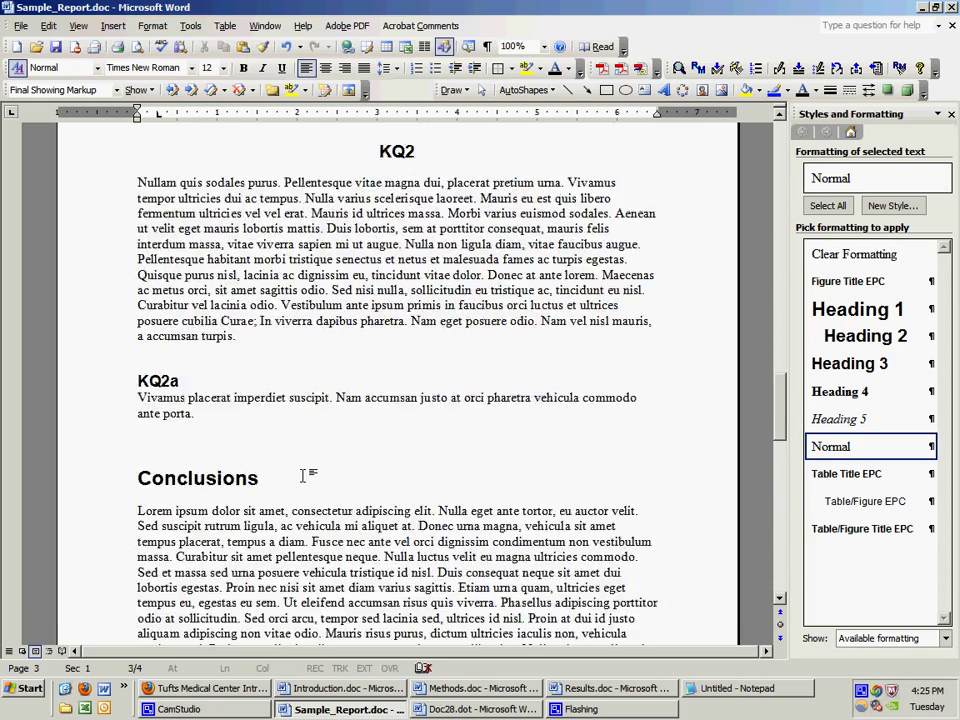
{"action": "scroll", "coordinate": [302, 474], "scroll_direction": "up", "scroll_amount": 3}
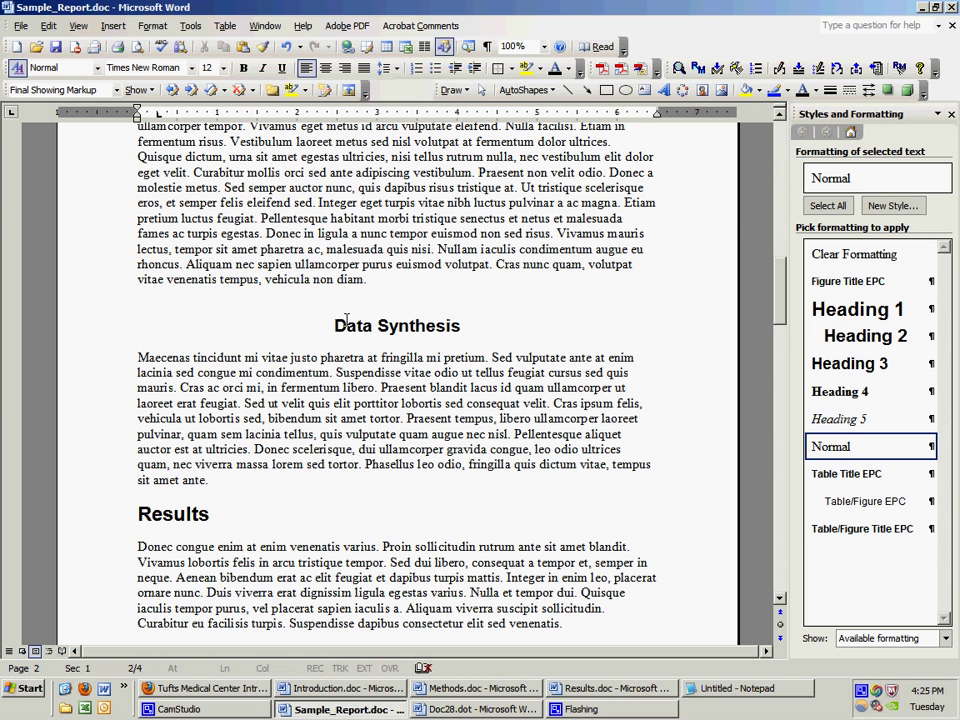
{"action": "scroll", "coordinate": [353, 320], "scroll_direction": "up", "scroll_amount": 5}
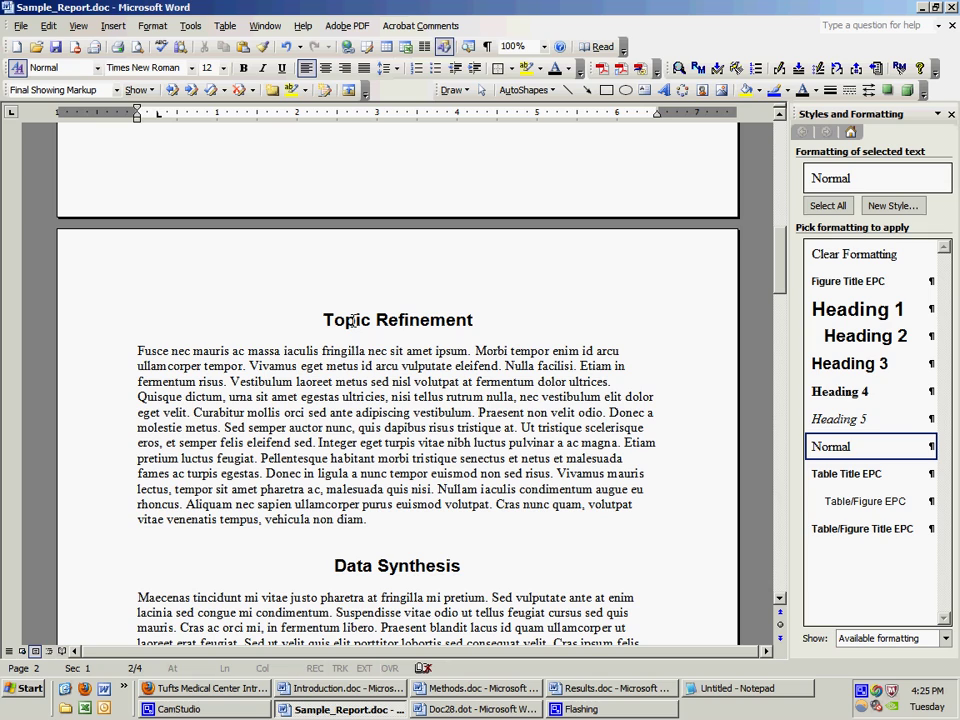
{"action": "scroll", "coordinate": [353, 320], "scroll_direction": "up", "scroll_amount": 17}
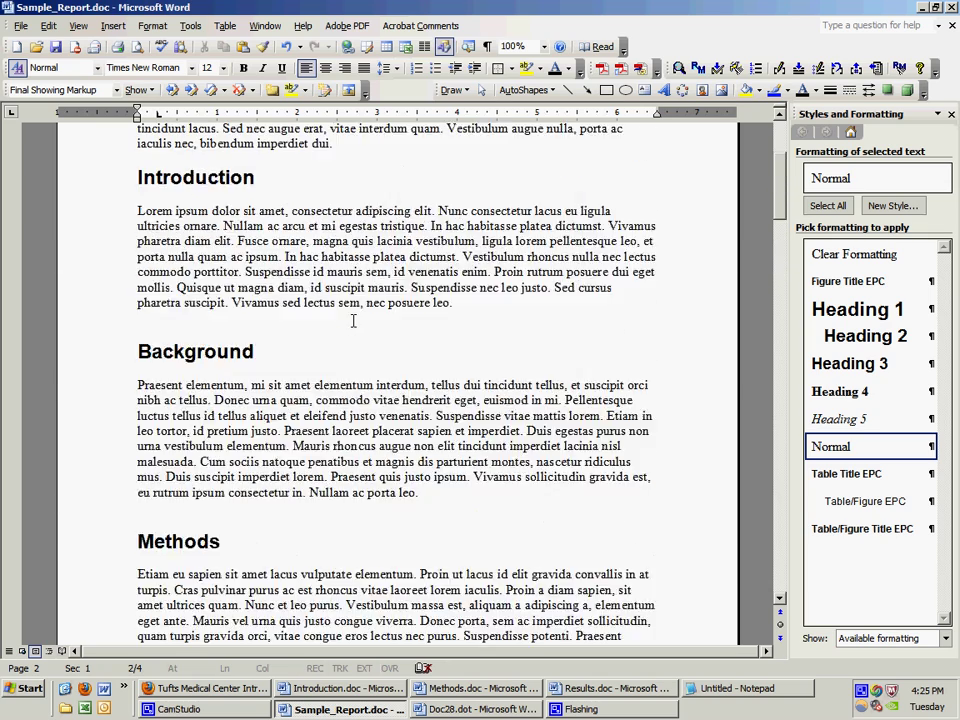
{"action": "left_click", "coordinate": [131, 223]}
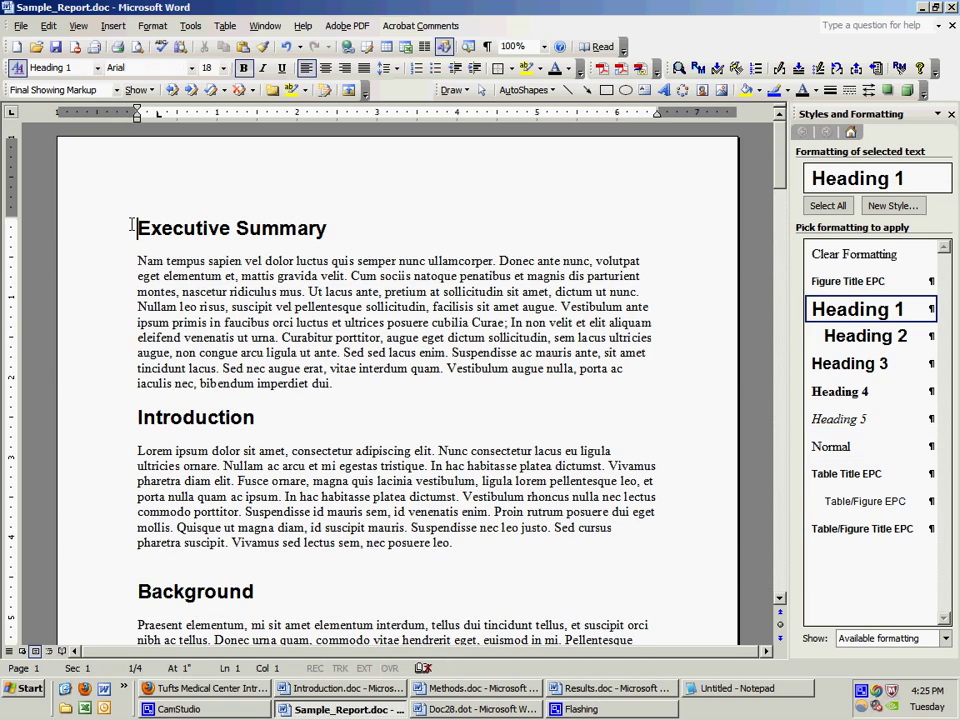
{"action": "scroll", "coordinate": [131, 224], "scroll_direction": "up", "scroll_amount": 2}
{"action": "left_click", "coordinate": [137, 230]}
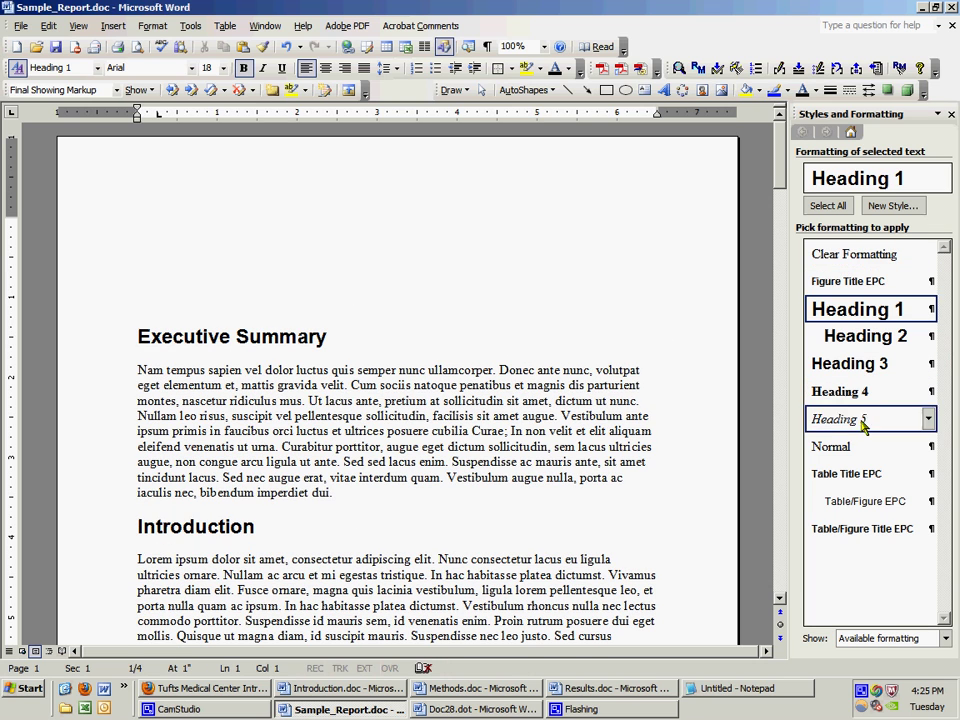
{"action": "left_click", "coordinate": [831, 446]}
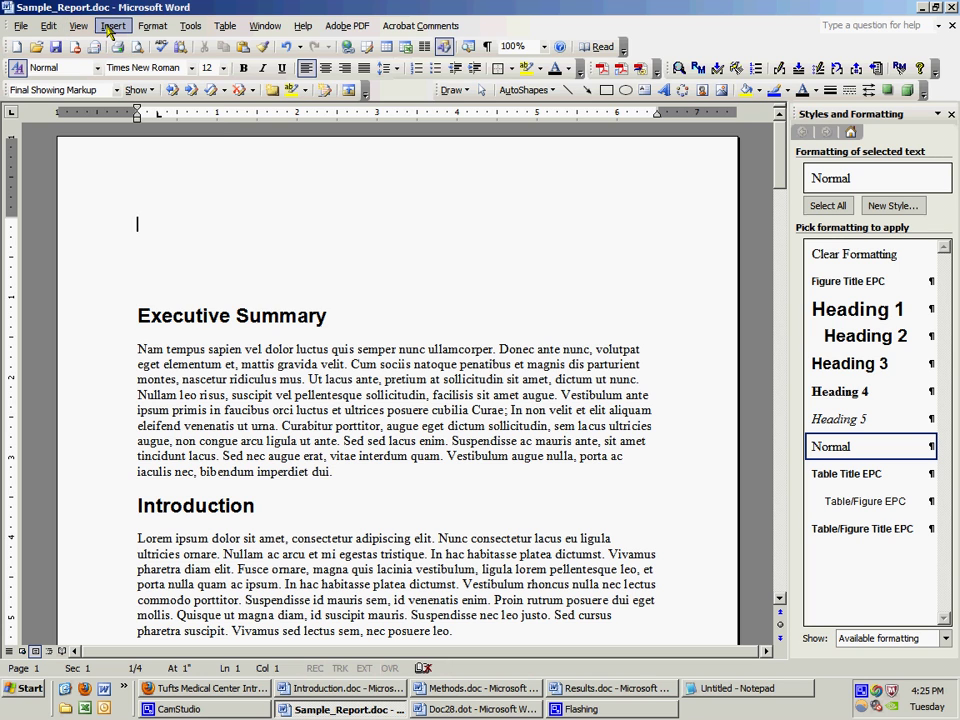
Insert a three-level table of contents above the Executive Summary heading, with hyperlinks instead of page numbers turned off.
{"action": "left_click", "coordinate": [112, 26]}
{"action": "mouse_move", "coordinate": [145, 188]}
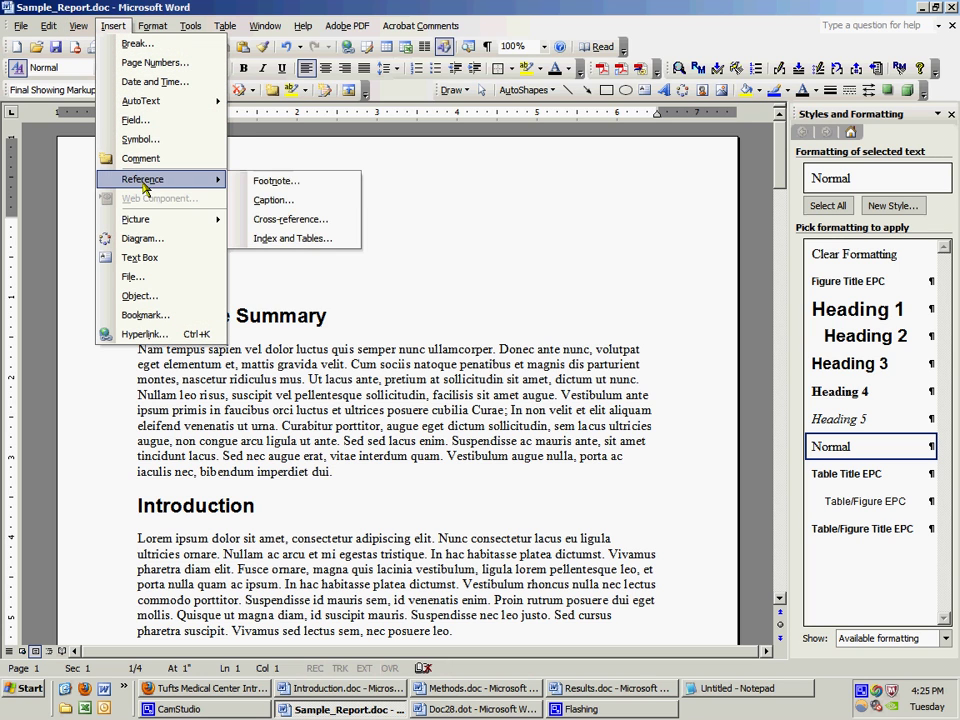
{"action": "left_click", "coordinate": [303, 240]}
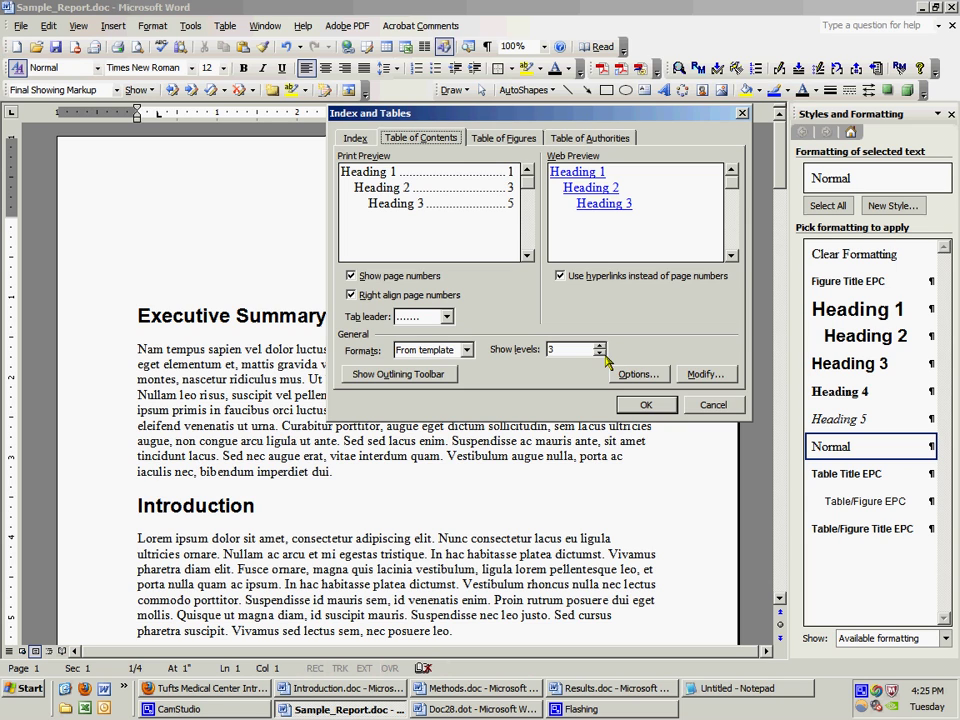
{"action": "left_click", "coordinate": [561, 277]}
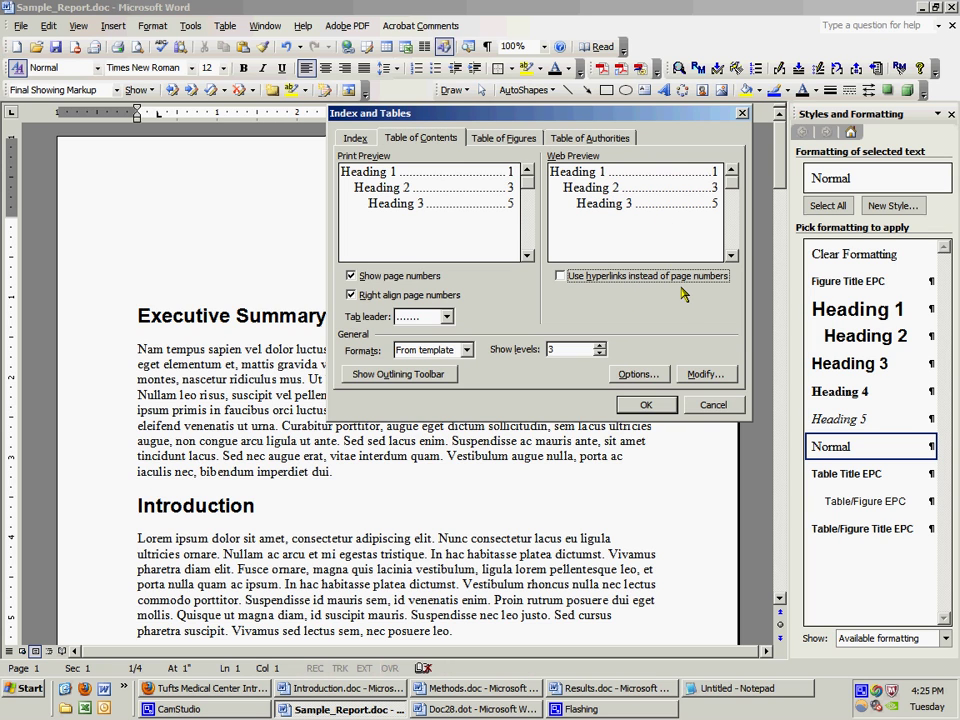
{"action": "left_click", "coordinate": [647, 405]}
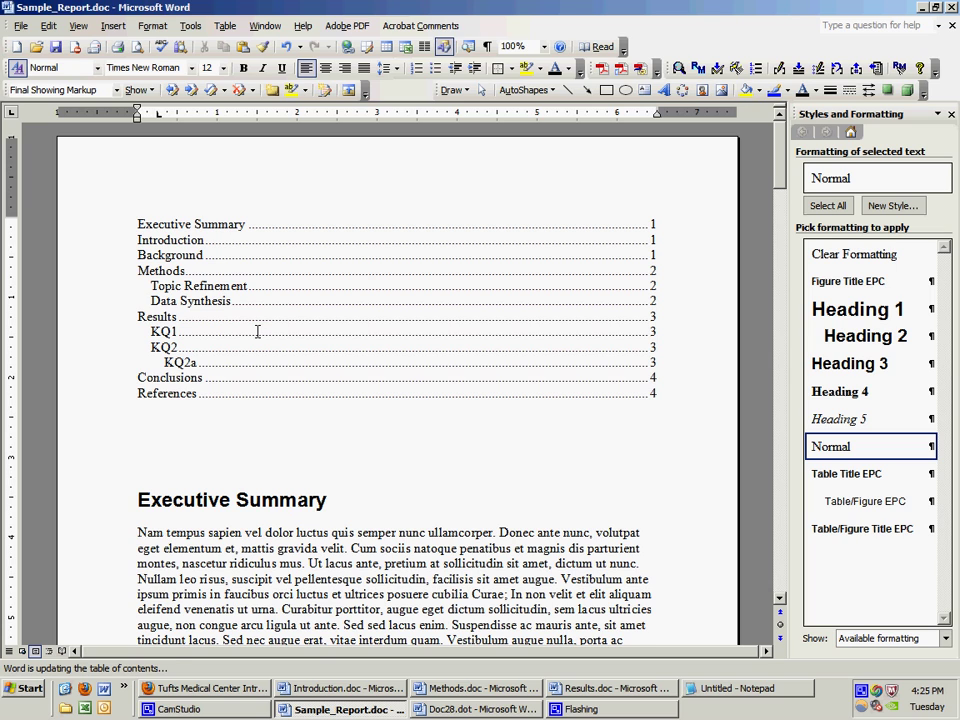
Add a blank line below the table of contents, start another one there and clear the TOC levels of Heading 1 to Heading 3.
{"action": "key", "text": "Return"}
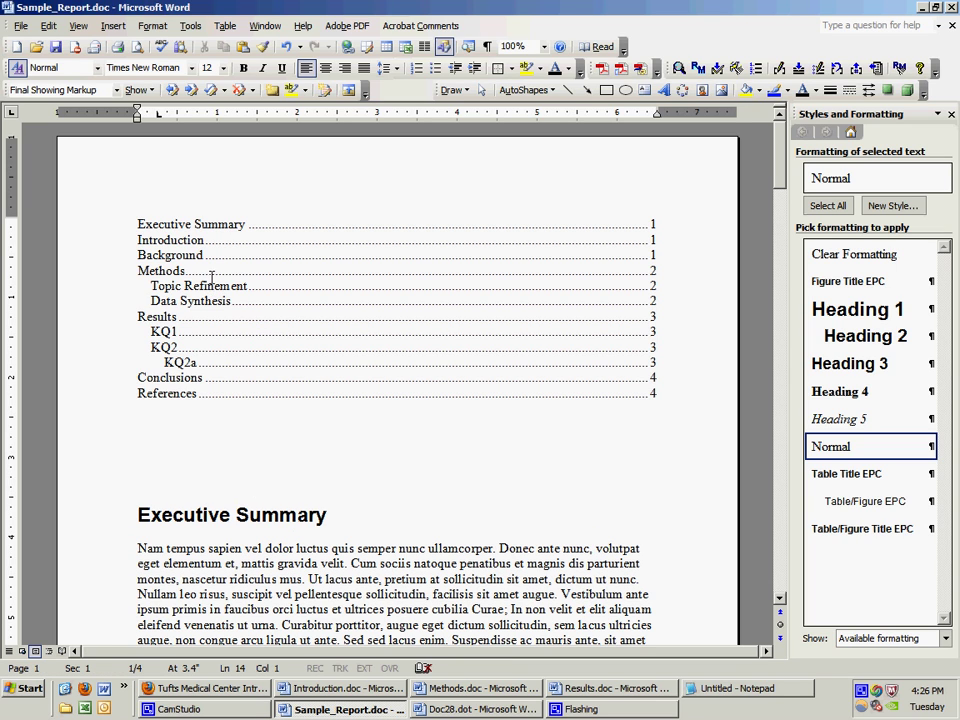
{"action": "left_click", "coordinate": [113, 26]}
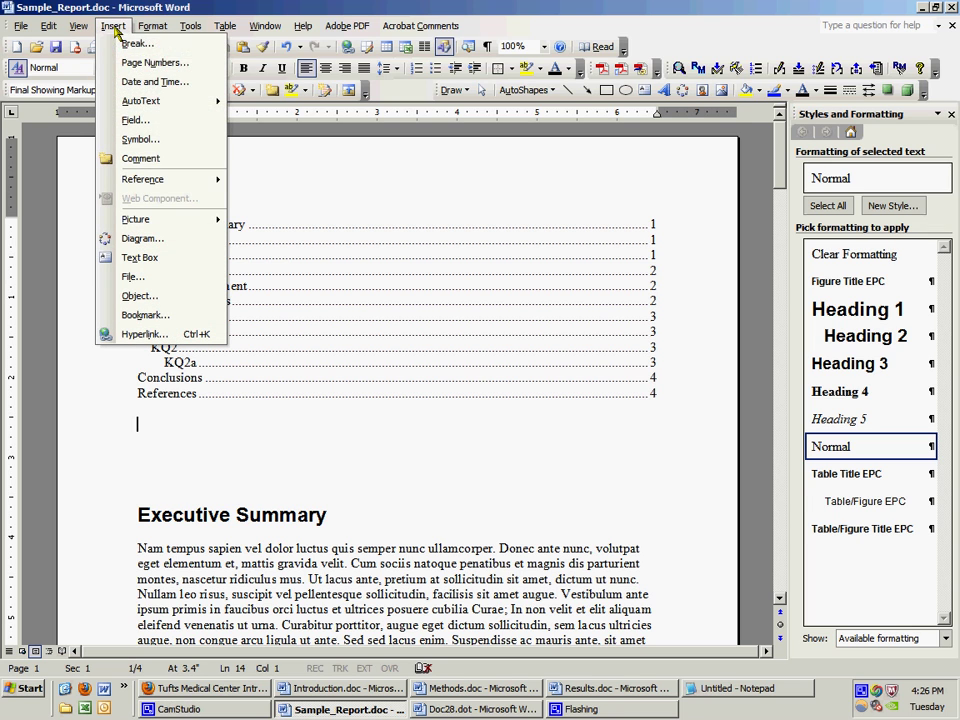
{"action": "mouse_move", "coordinate": [135, 180]}
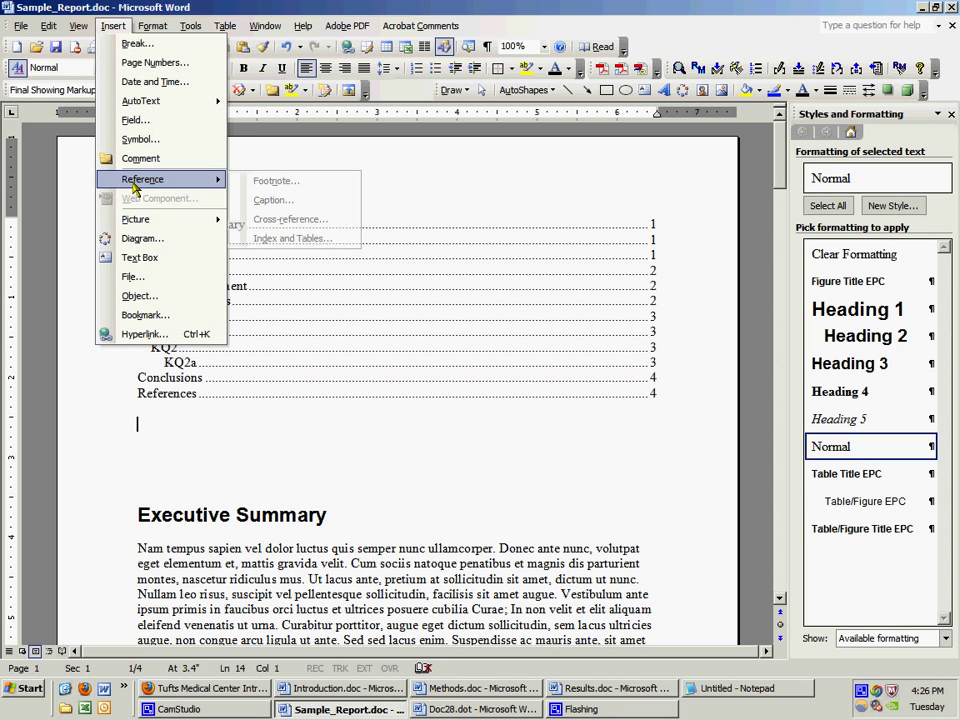
{"action": "left_click", "coordinate": [303, 241]}
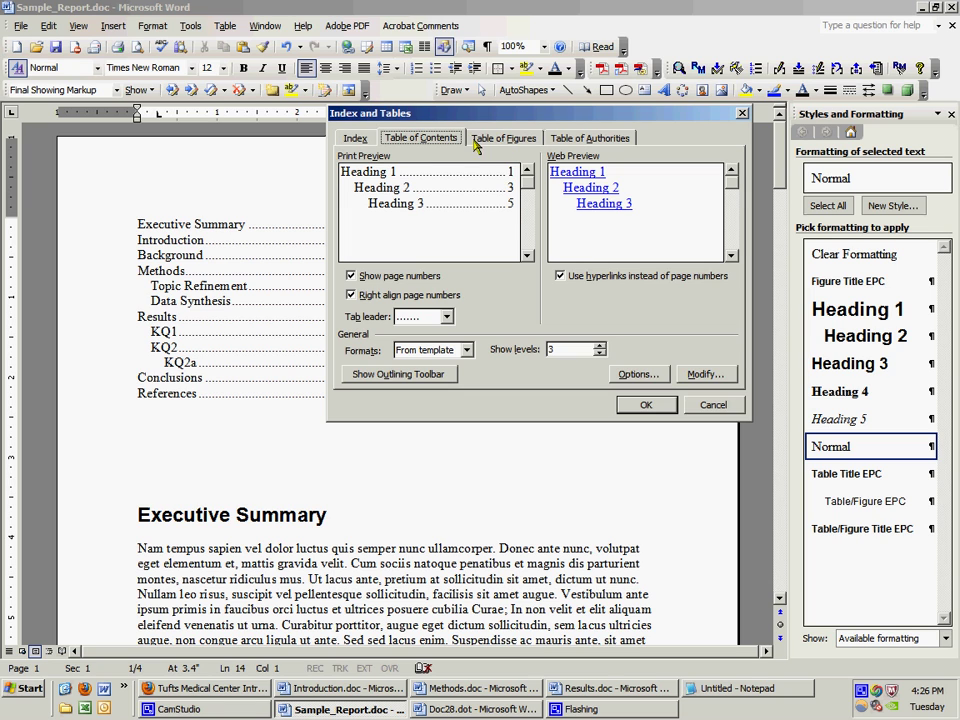
{"action": "left_click", "coordinate": [628, 376]}
{"action": "key", "text": "Tab"}
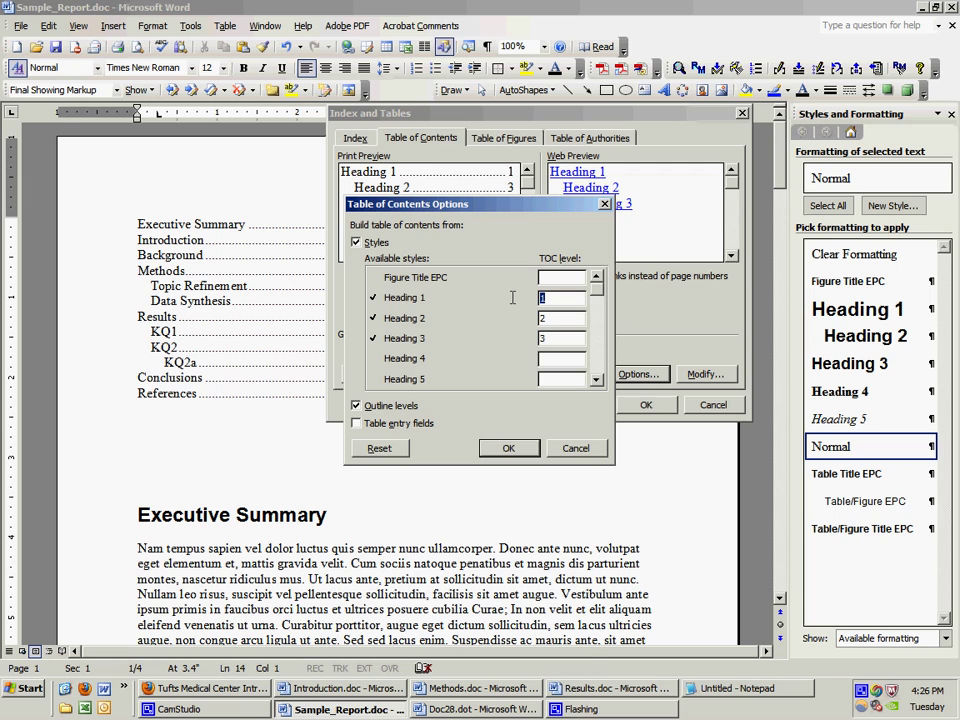
{"action": "key", "text": "Tab"}
{"action": "left_click", "coordinate": [598, 369]}
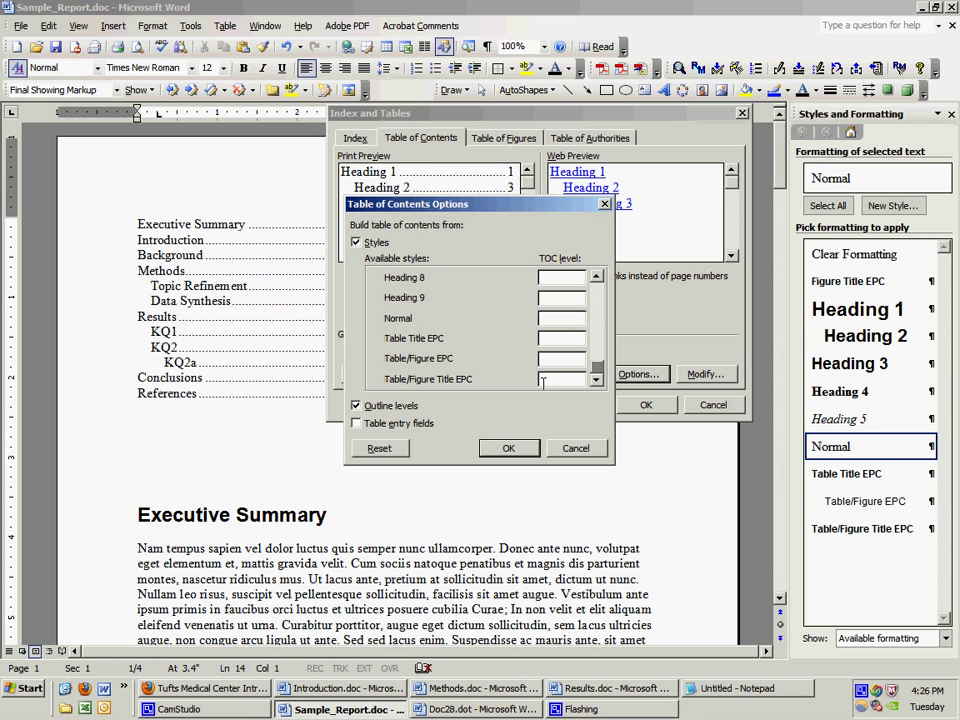
Assign TOC level 1 to Figure Title EPC and insert the figure list without replacing the existing table of contents.
{"action": "scroll", "coordinate": [537, 360], "scroll_direction": "up", "scroll_amount": 3}
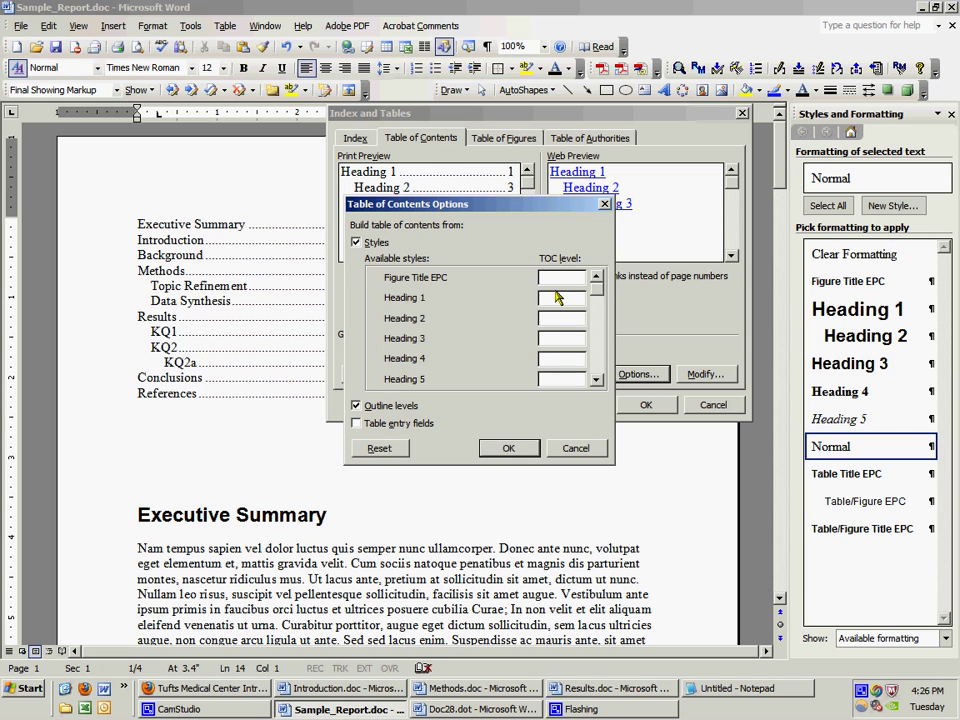
{"action": "type", "text": "1"}
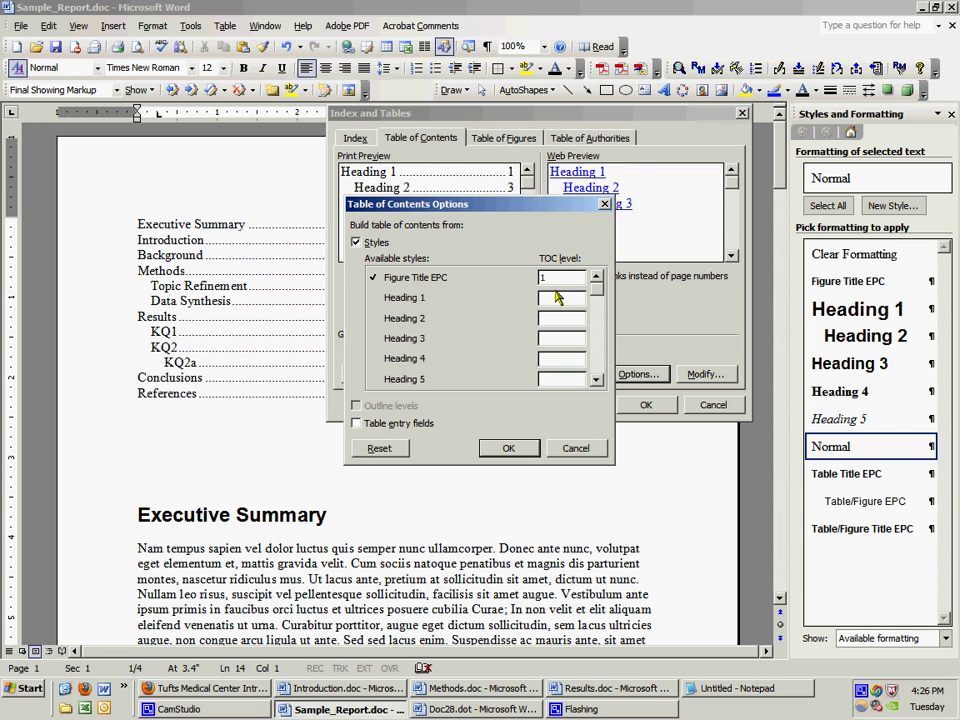
{"action": "left_click", "coordinate": [508, 448]}
{"action": "left_click", "coordinate": [643, 405]}
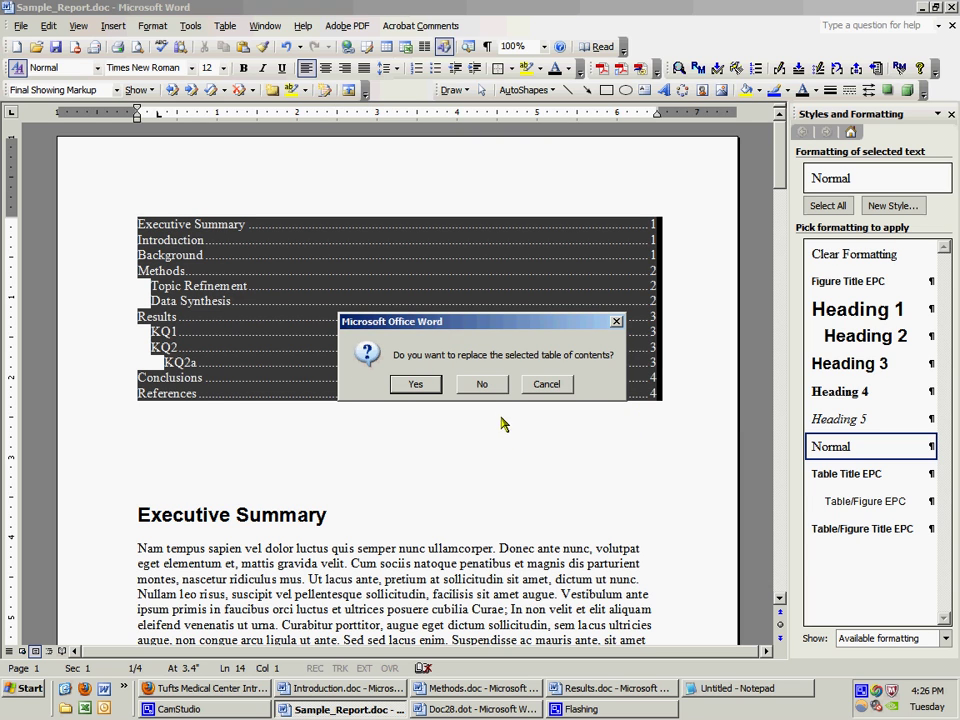
{"action": "left_click", "coordinate": [483, 385]}
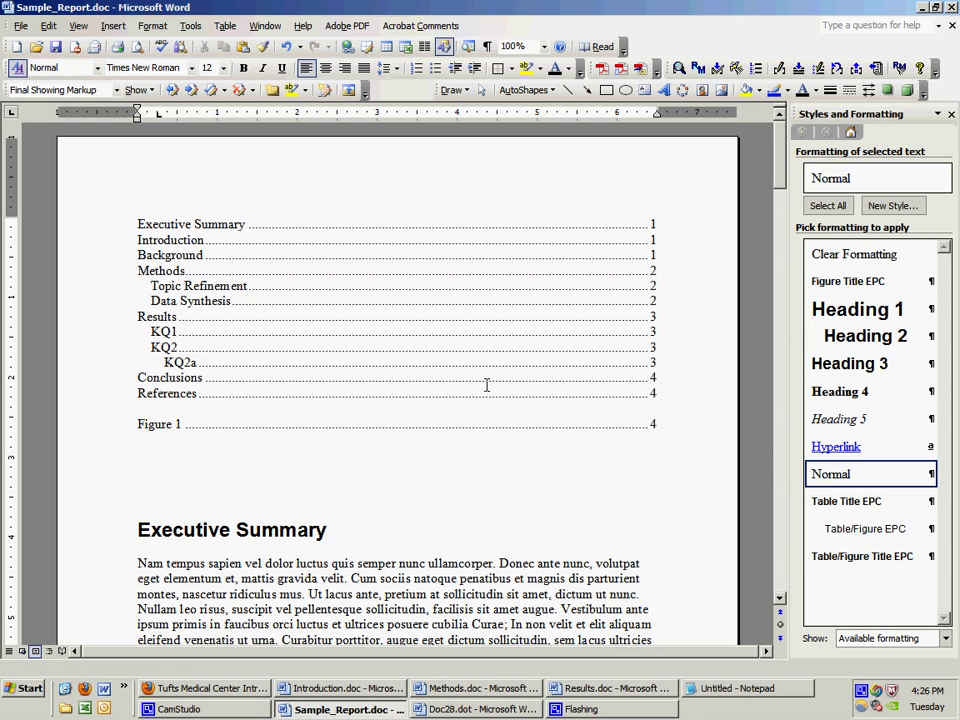
Add a blank line below the figure list, start a further table of contents there and clear its Heading 1 to Heading 3 levels.
{"action": "key", "text": "Return"}
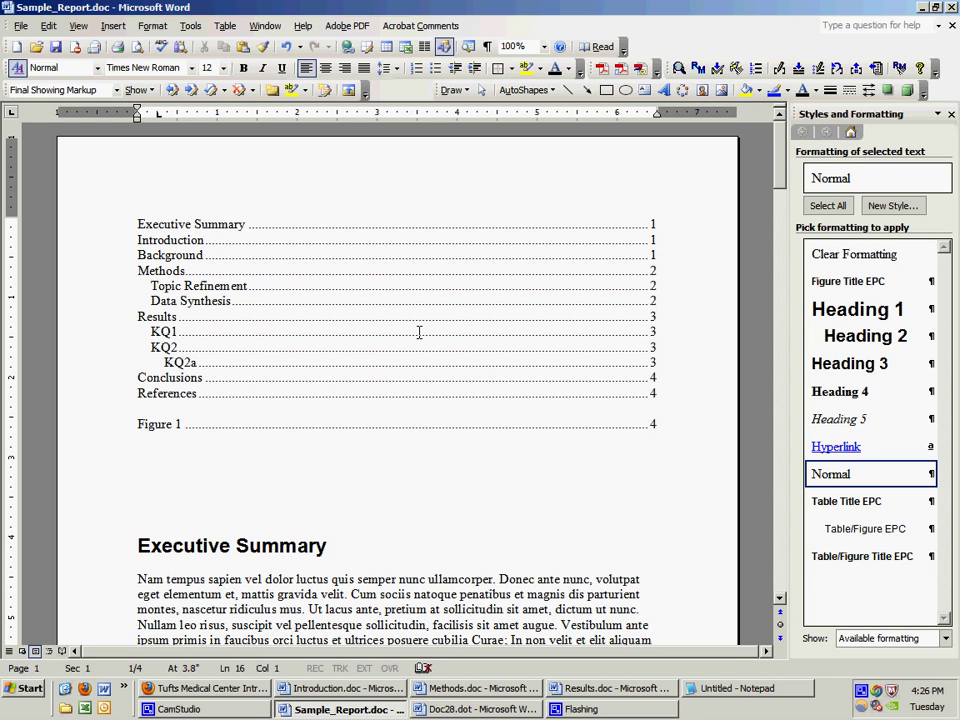
{"action": "left_click", "coordinate": [116, 25]}
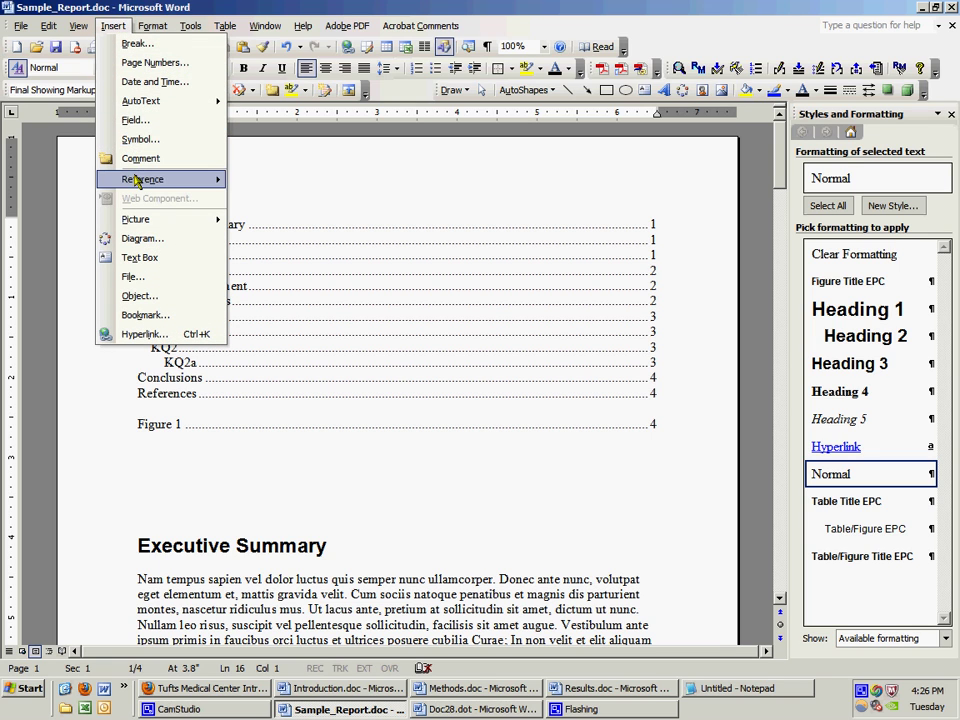
{"action": "mouse_move", "coordinate": [137, 180]}
{"action": "left_click", "coordinate": [306, 238]}
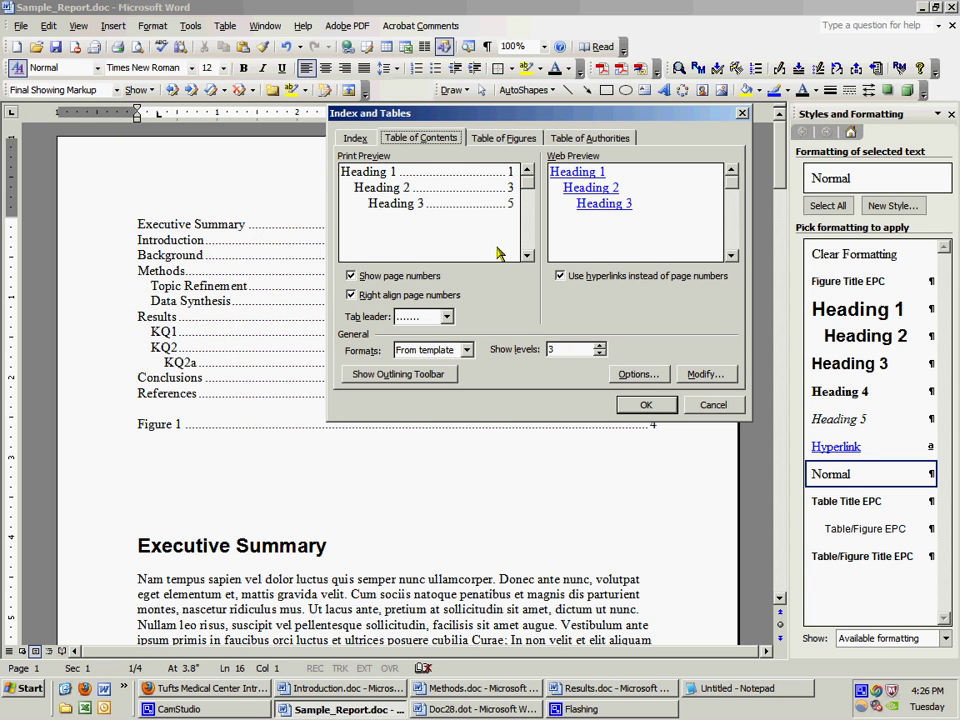
{"action": "left_click", "coordinate": [637, 375]}
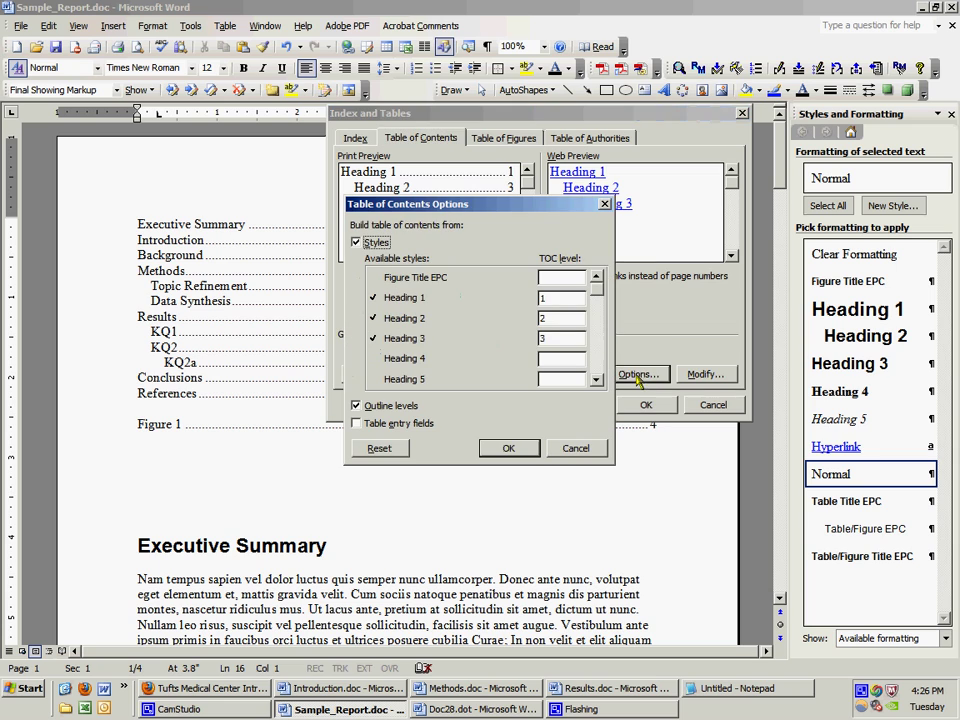
{"action": "left_click", "coordinate": [509, 302]}
{"action": "key", "text": "BackSpace"}
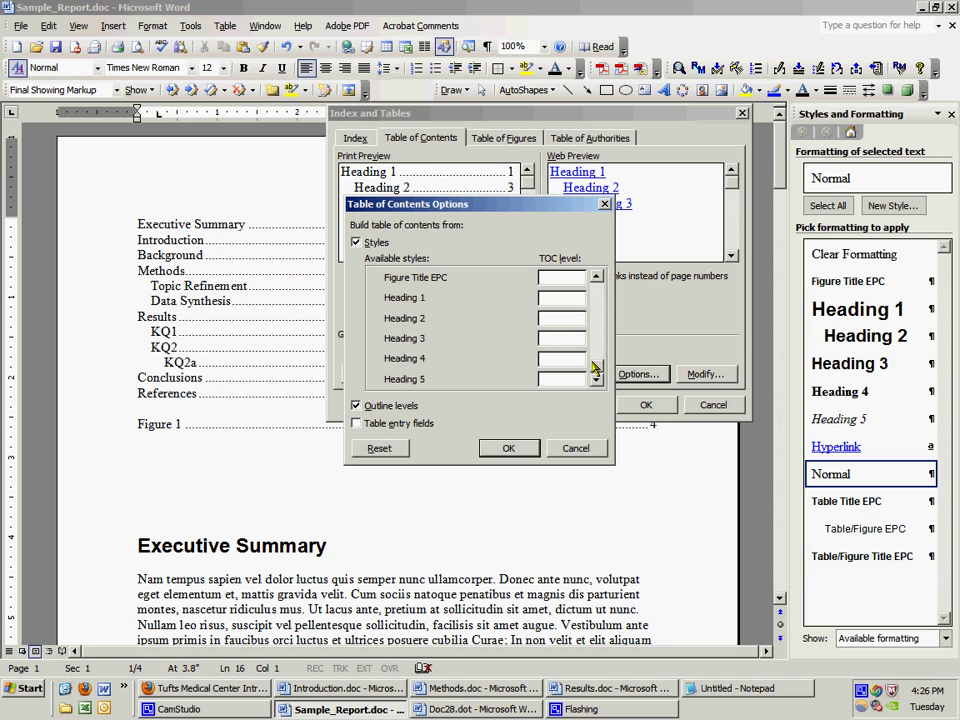
Assign TOC level 1 to Table Title EPC and insert the table list without replacing the existing table of contents.
{"action": "scroll", "coordinate": [596, 368], "scroll_direction": "down", "scroll_amount": 3}
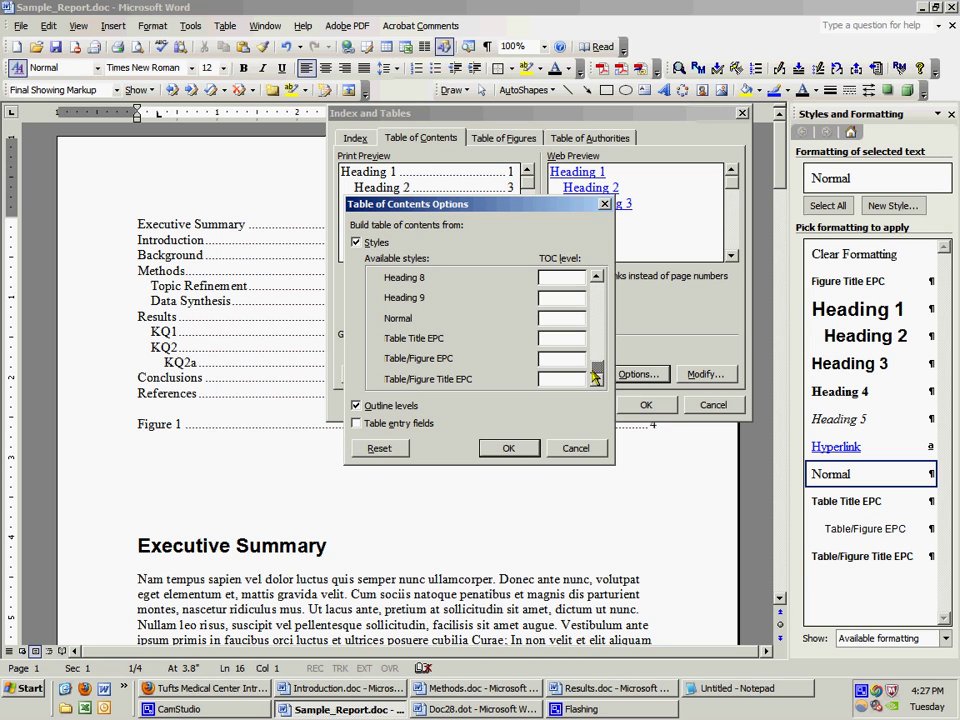
{"action": "left_click", "coordinate": [546, 339]}
{"action": "type", "text": "1"}
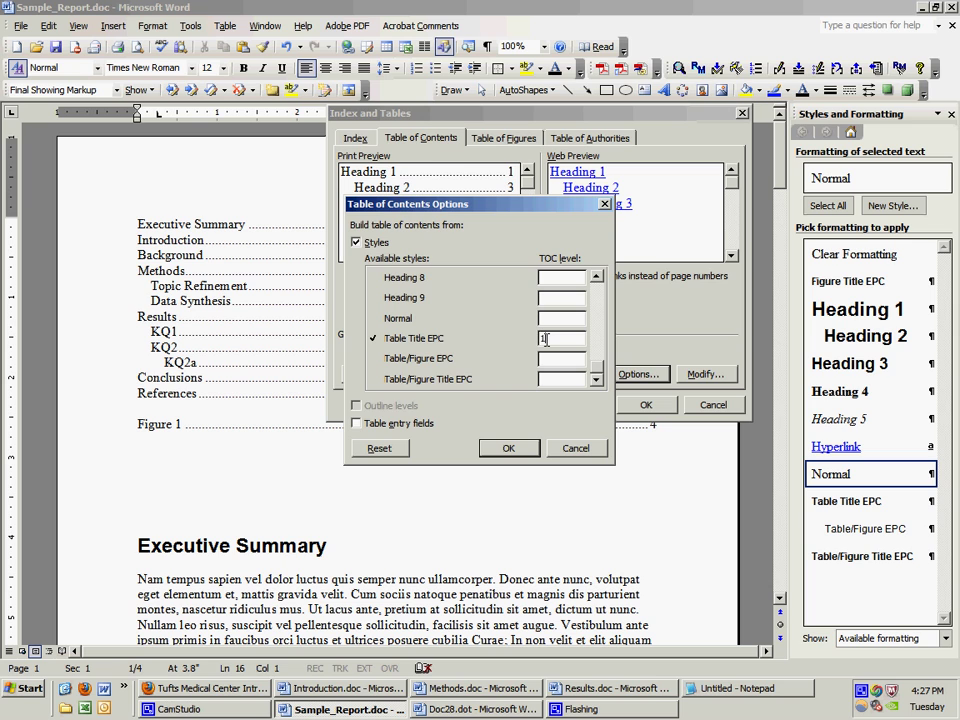
{"action": "left_click", "coordinate": [510, 448]}
{"action": "left_click", "coordinate": [640, 405]}
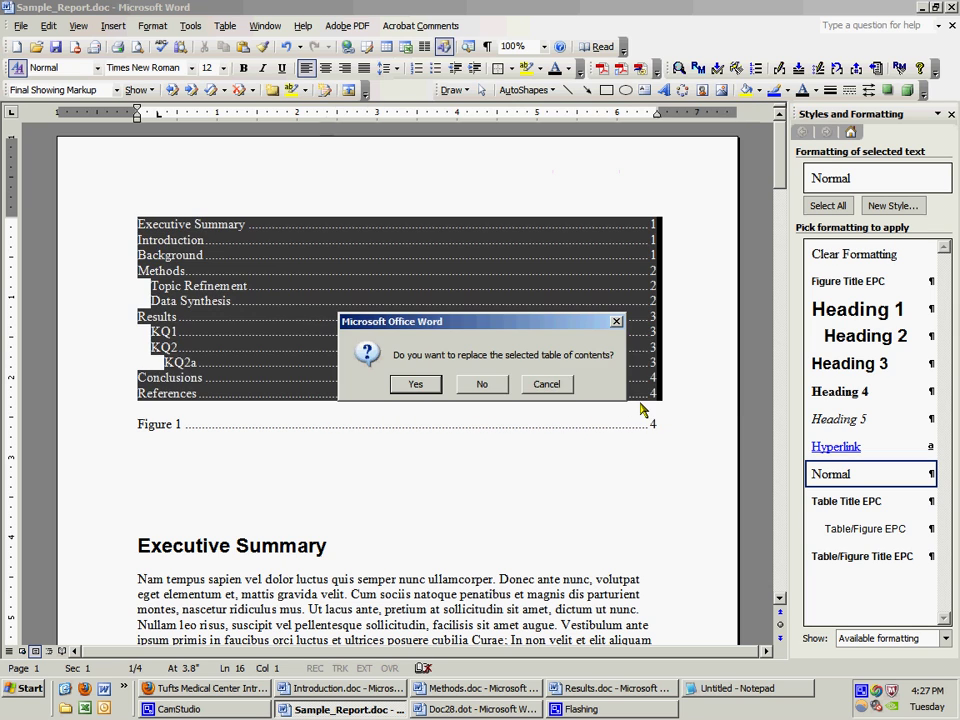
{"action": "left_click", "coordinate": [482, 386]}
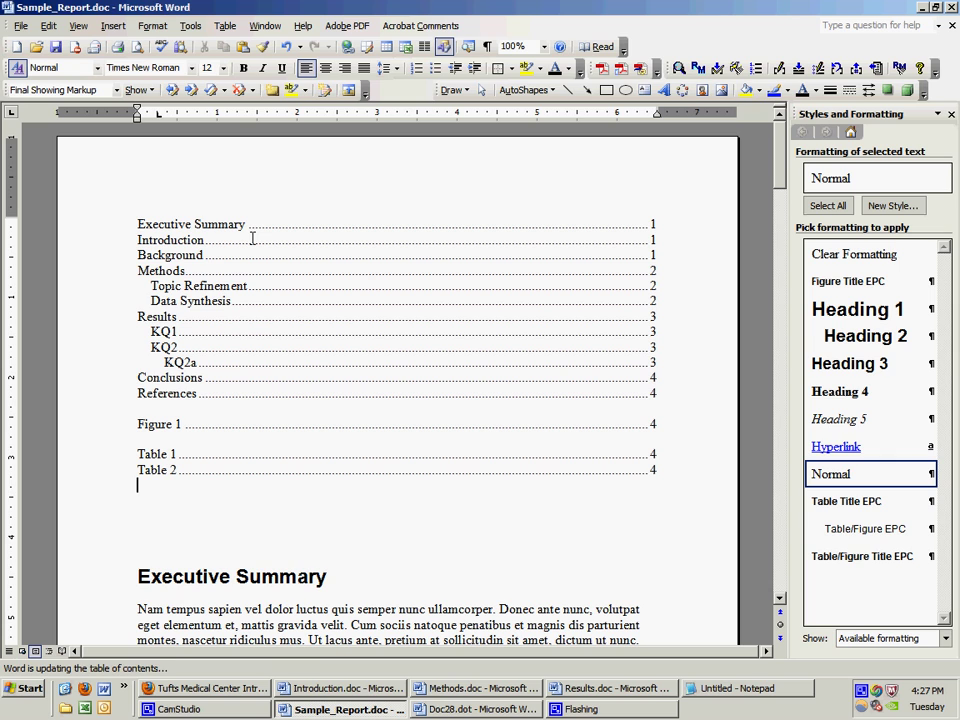
Select the entire main table of contents, consult the shortcut note in Notepad and return to Sample_Report.doc to unlink the field into plain text.
{"action": "left_click", "coordinate": [321, 302]}
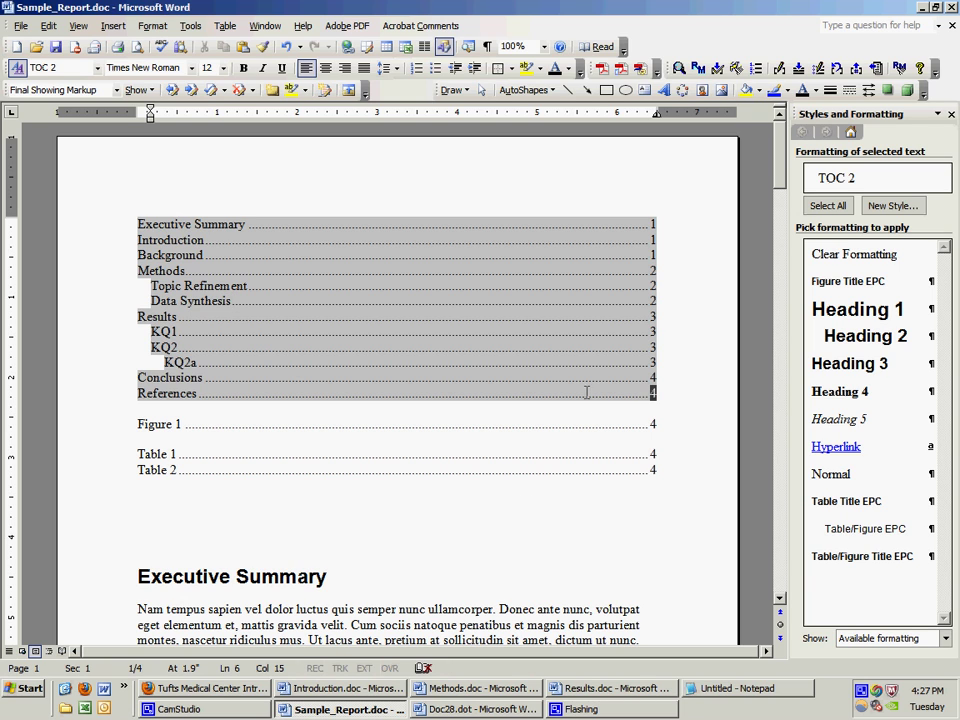
{"action": "left_click_drag", "start_coordinate": [650, 392], "coordinate": [102, 226]}
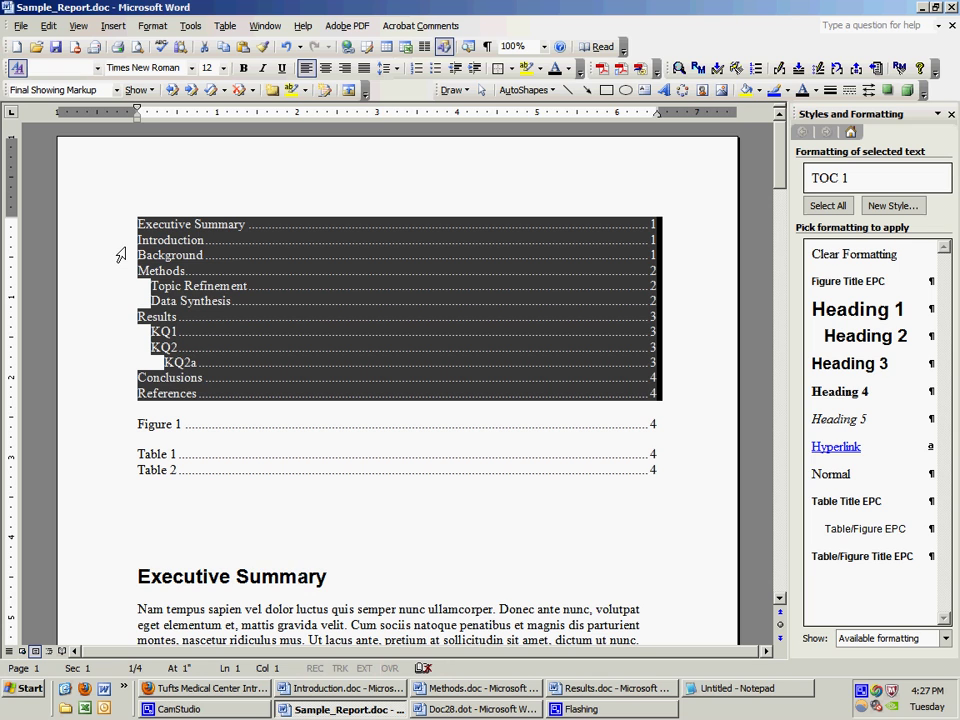
{"action": "left_click", "coordinate": [703, 690]}
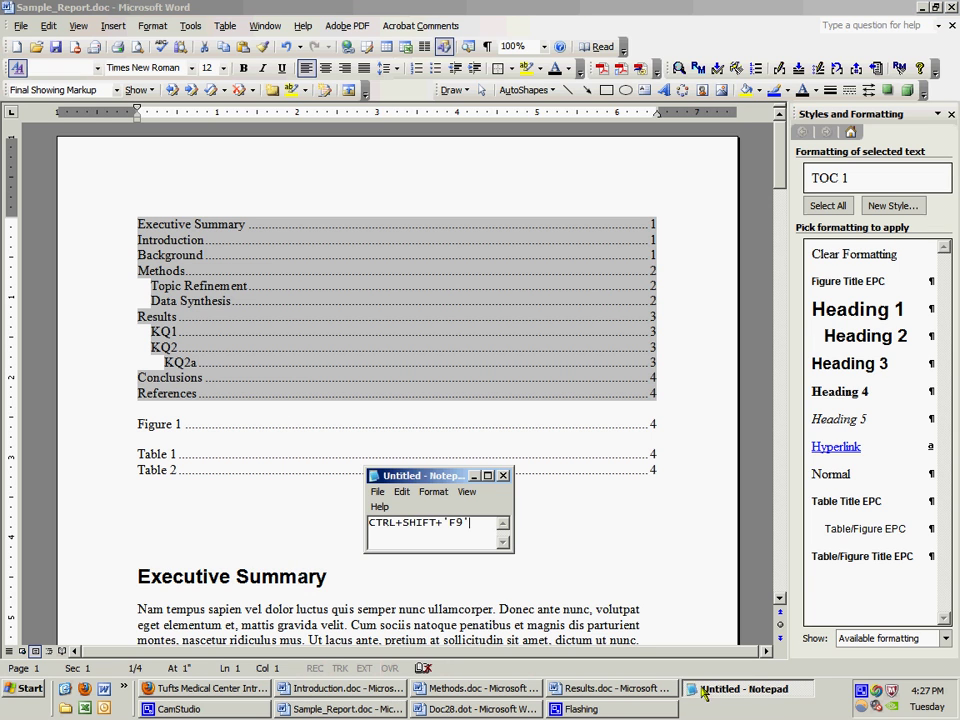
{"action": "key", "text": "alt+Tab"}
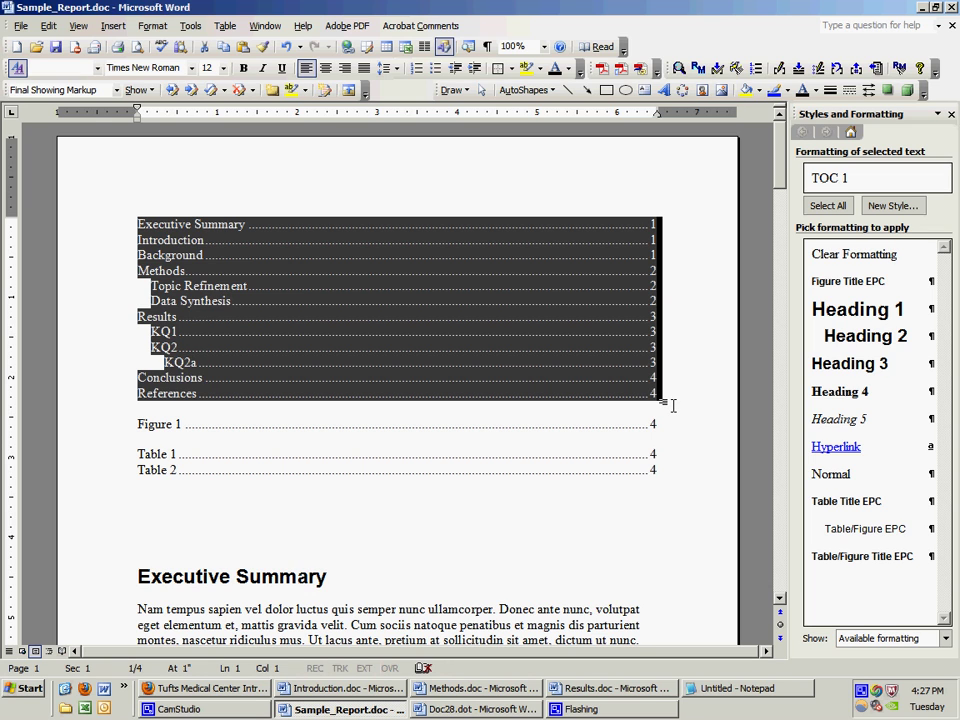
Add the word EDITS after Executive Summary in the first entry of the main table of contents.
{"action": "left_click", "coordinate": [246, 226]}
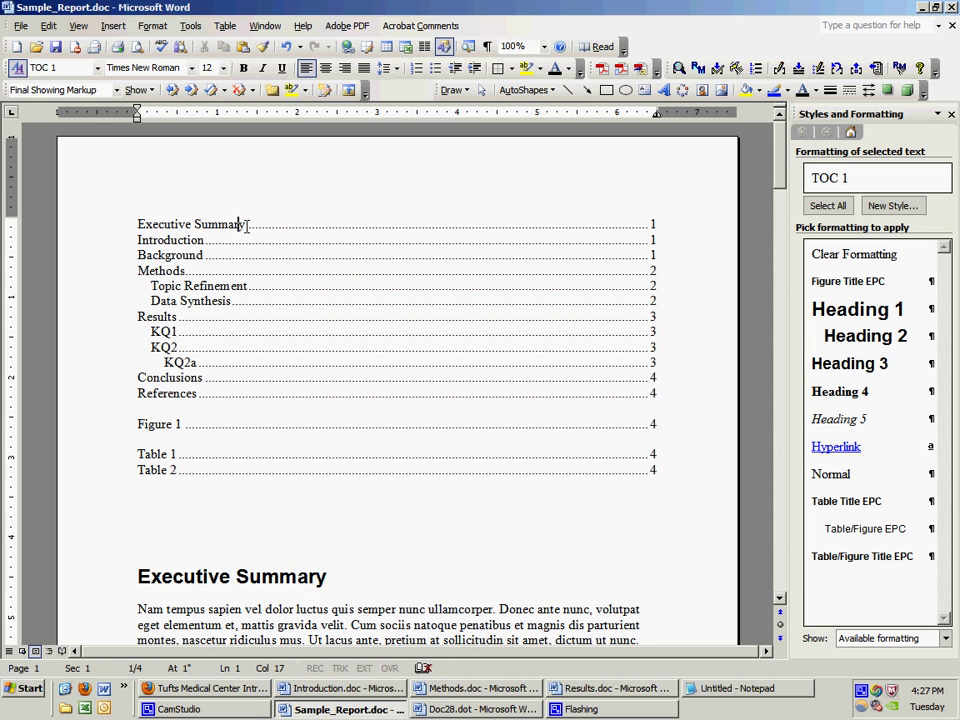
{"action": "left_click", "coordinate": [262, 228]}
{"action": "type", "text": "EDITS"}
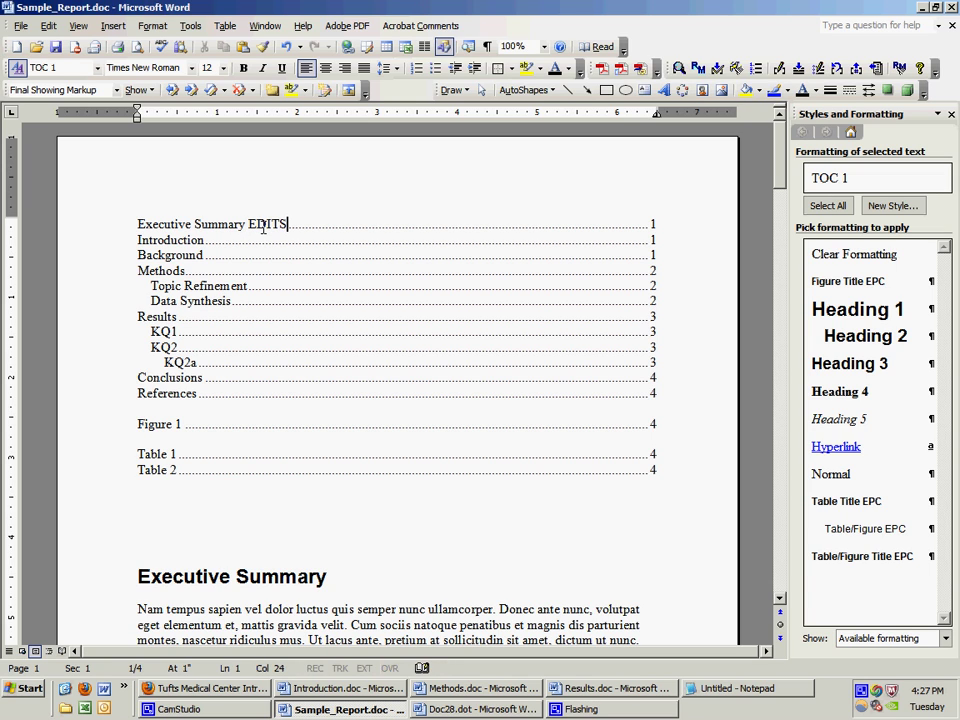